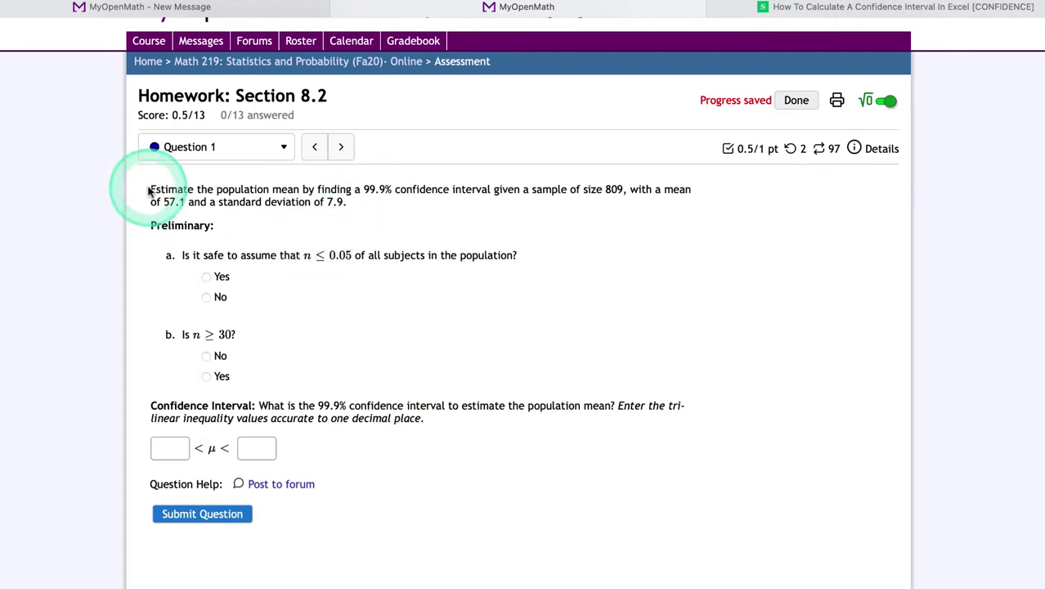
Answer Yes to preliminary questions a and b of the 99.9% interval problem
drag(150, 190, 384, 209)
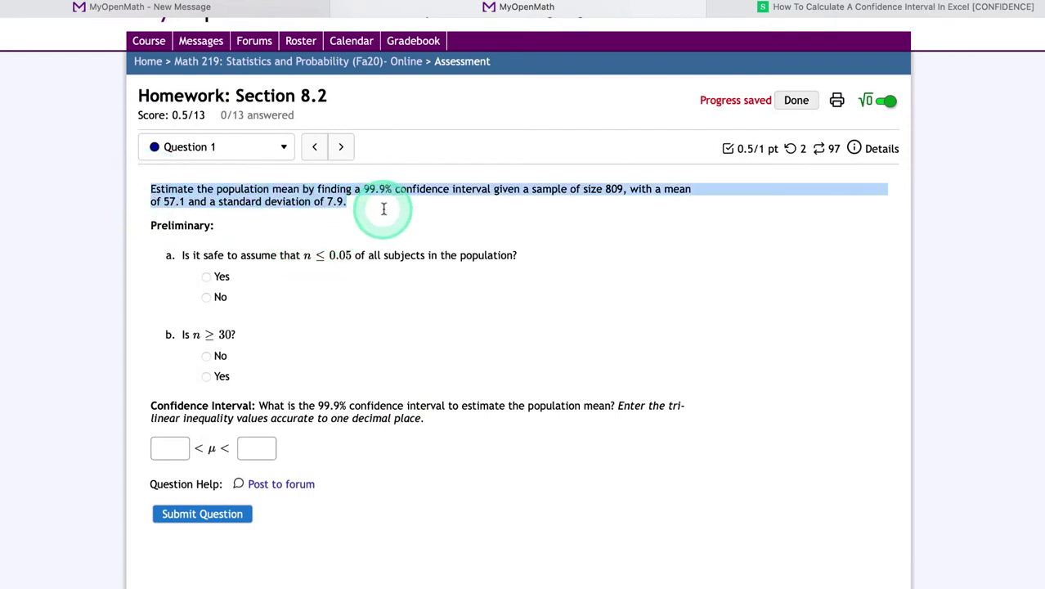
click(385, 209)
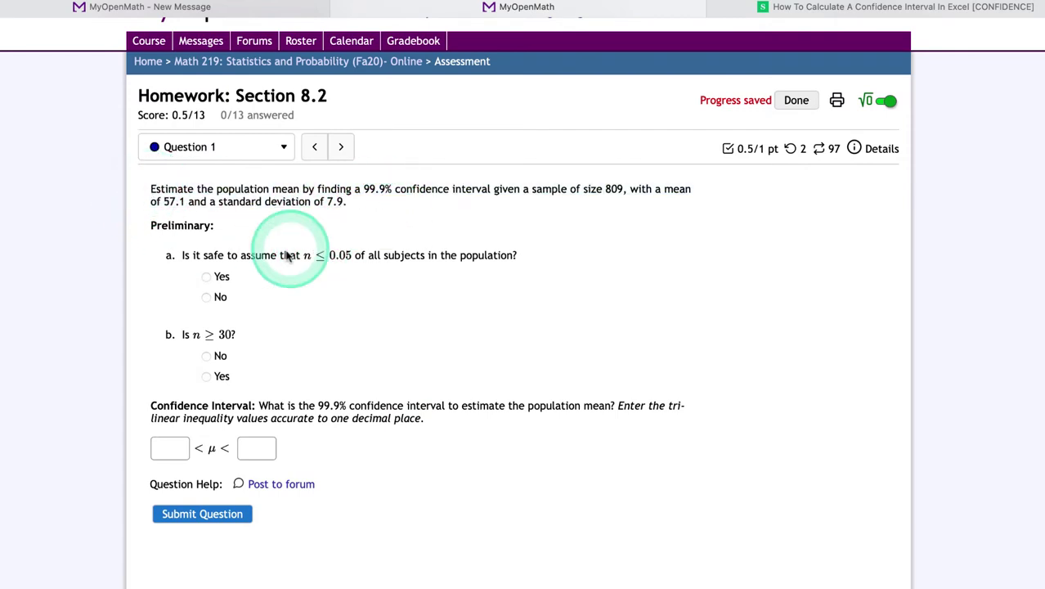
click(207, 278)
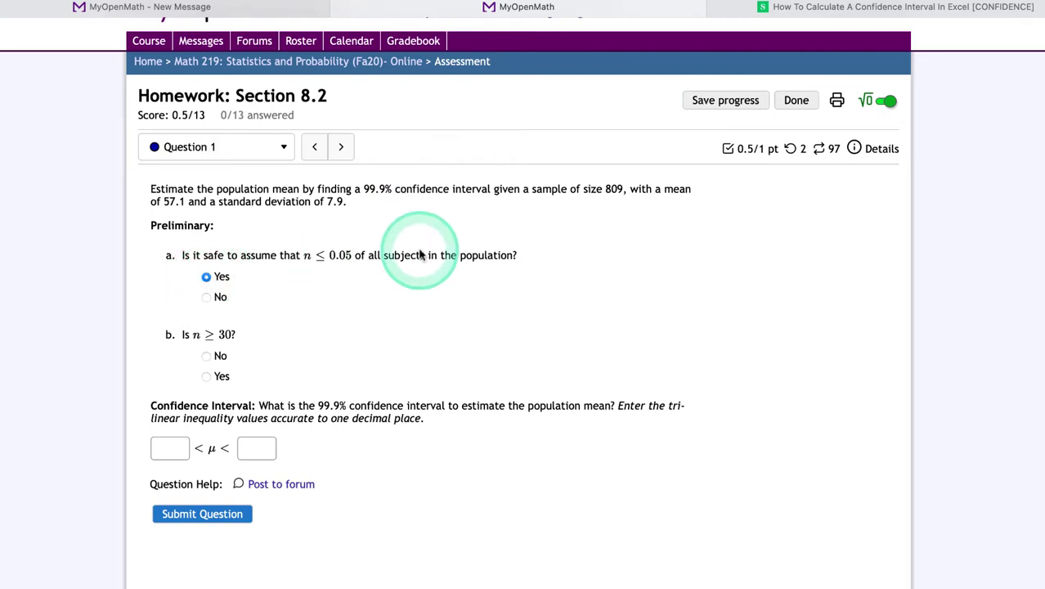
click(206, 376)
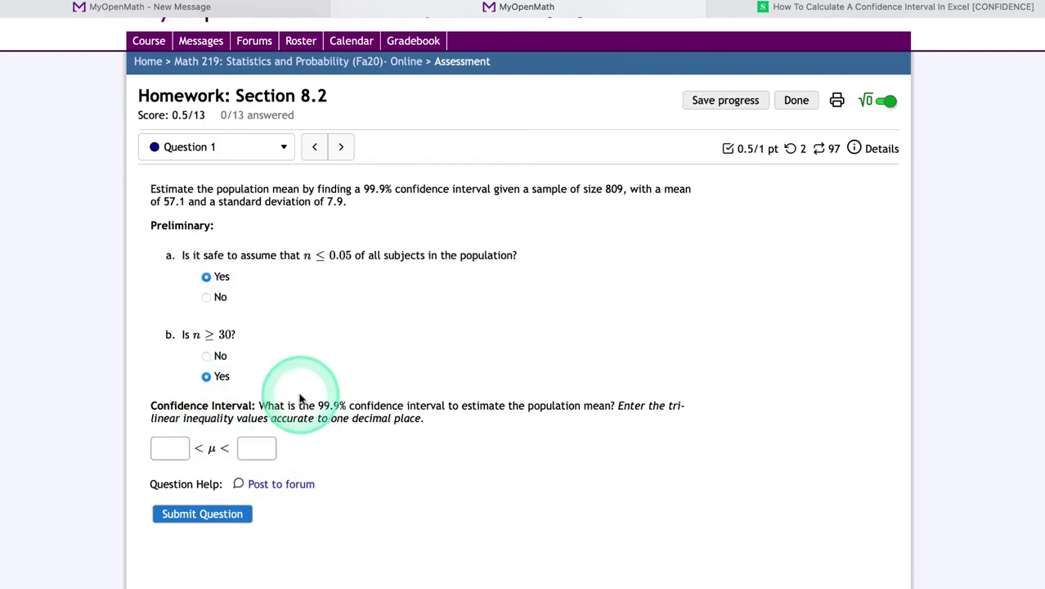
Note the 99.9% confidence level and select cells A1 to A4 in the Excel sheet
drag(319, 406, 347, 407)
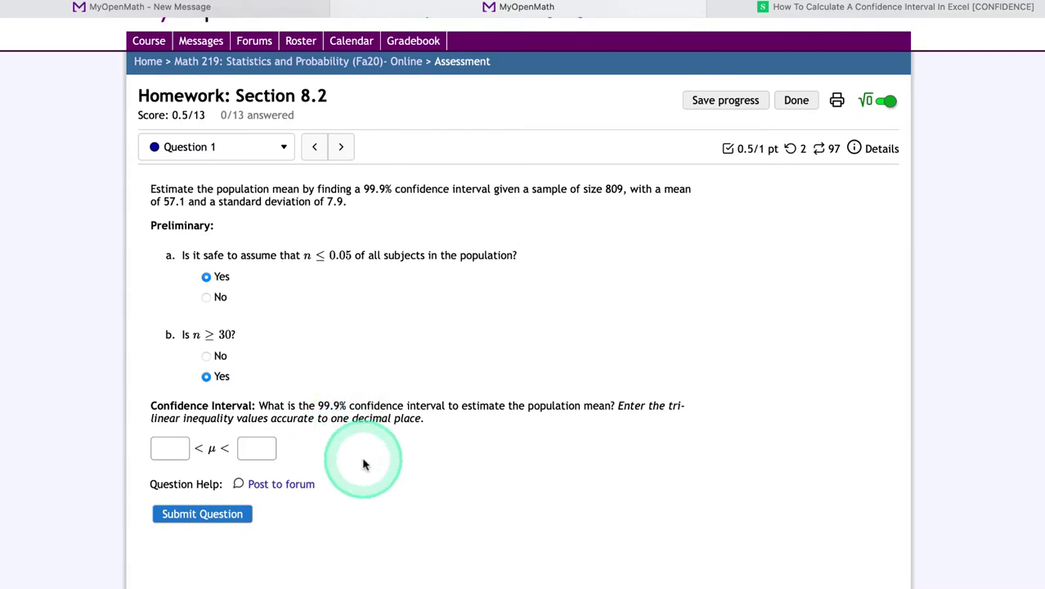
click(676, 583)
drag(513, 123, 519, 79)
Enter =CONFIDENCE.T(0.001,7.9,809) in A1, giving a margin of error of 0.91729693
click(515, 85)
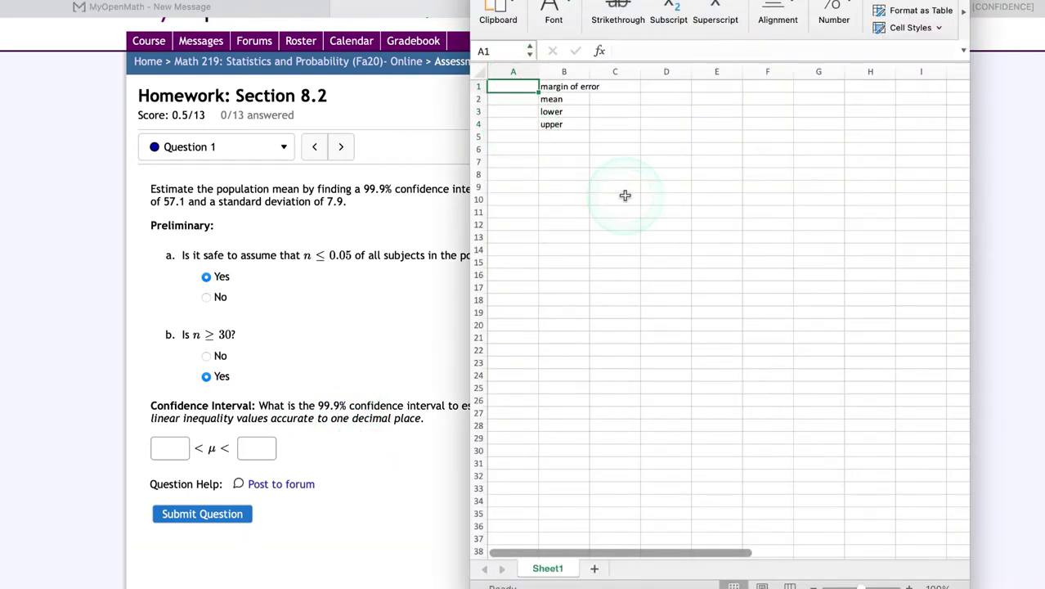
text(=con)
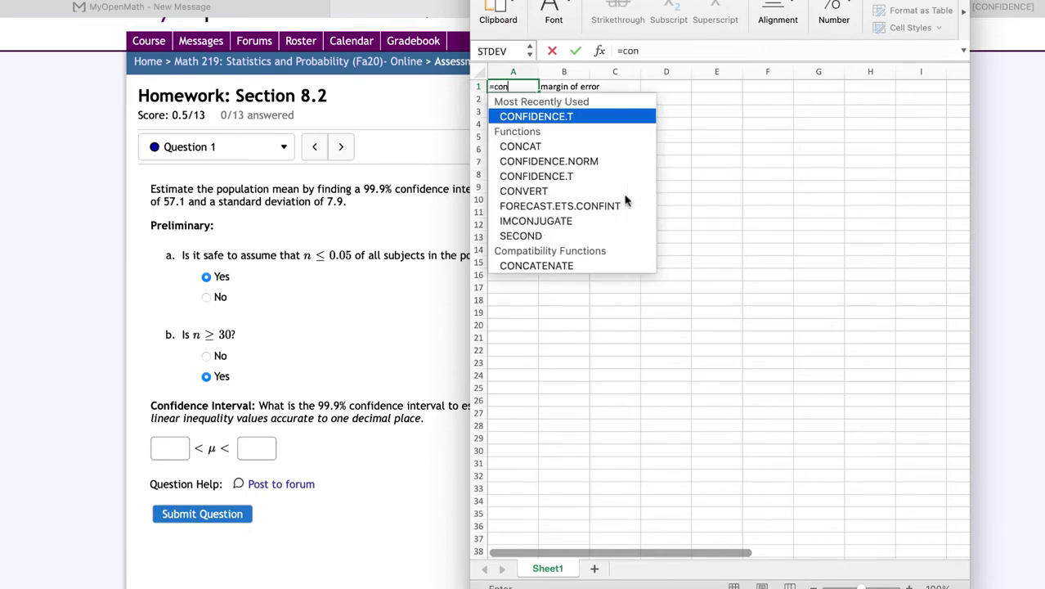
click(611, 191)
click(560, 117)
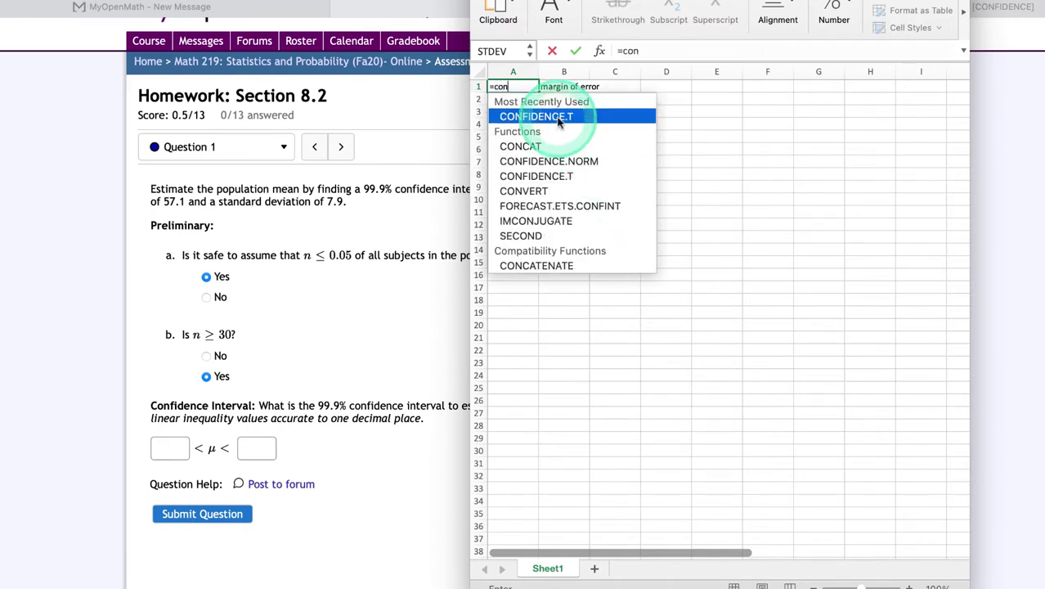
double_click(560, 120)
mouse_move(559, 121)
mouse_down()
mouse_move(665, 106)
mouse_move(579, 108)
mouse_up()
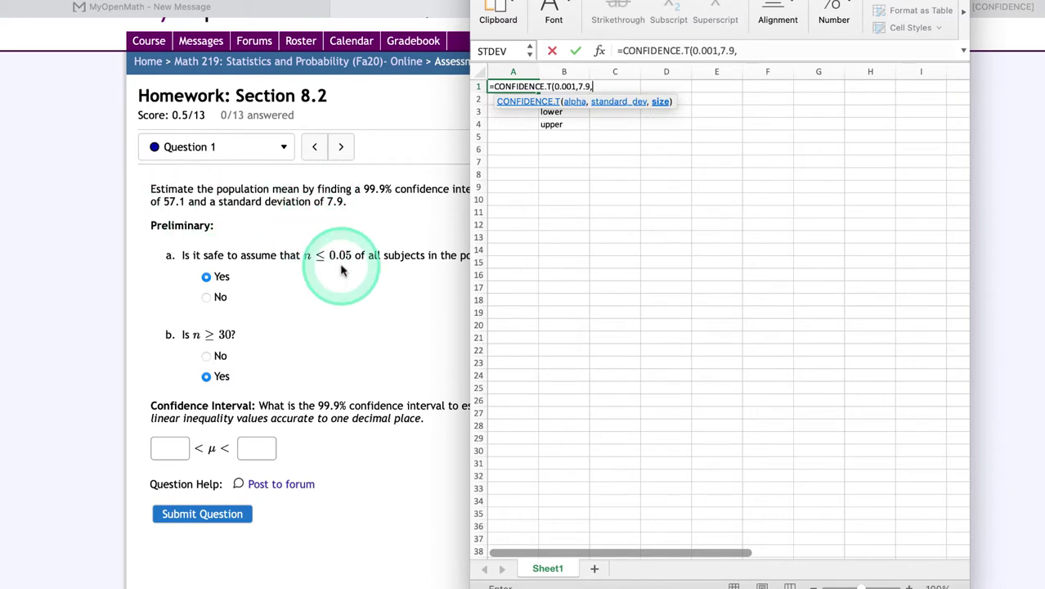
click(431, 228)
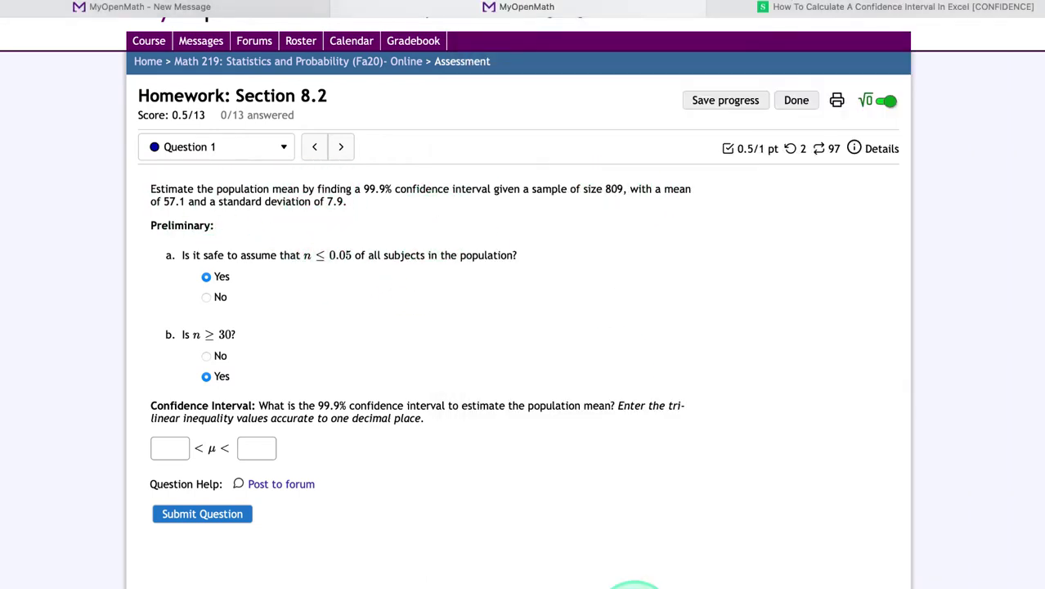
mouse_move(701, 582)
click(663, 582)
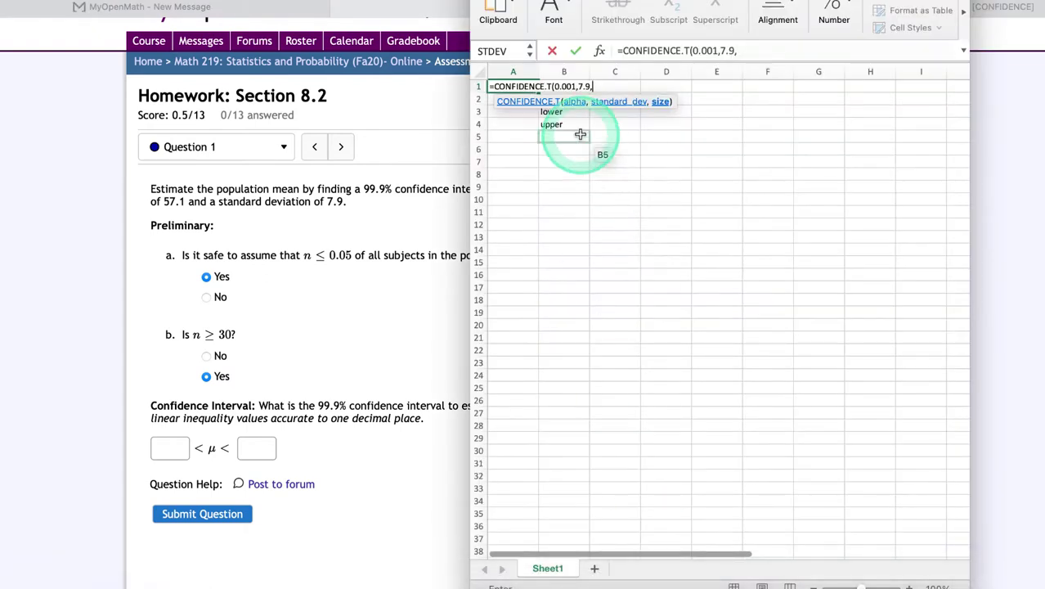
text(809))
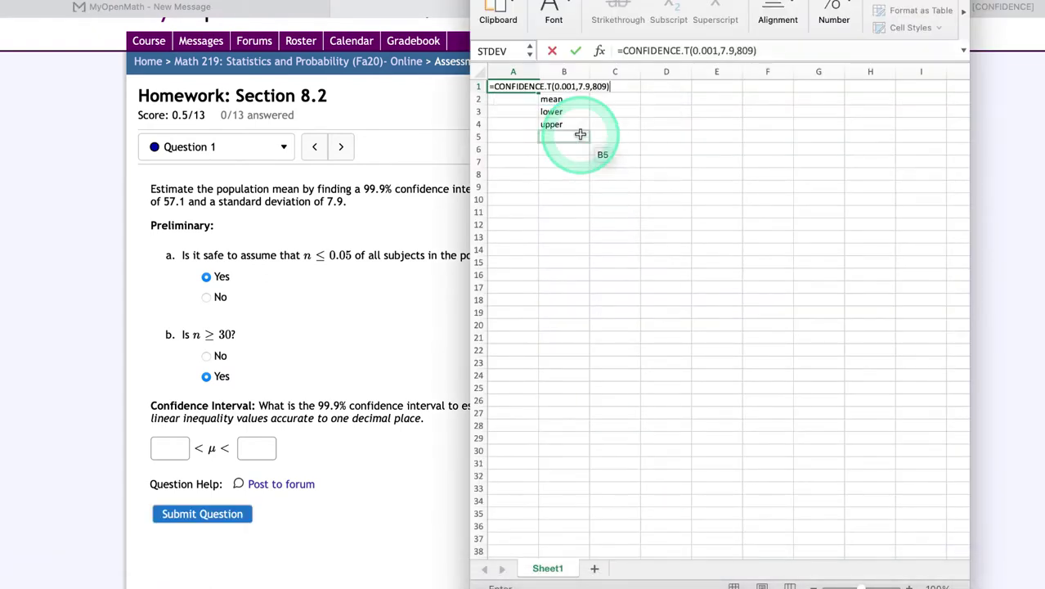
key(Return)
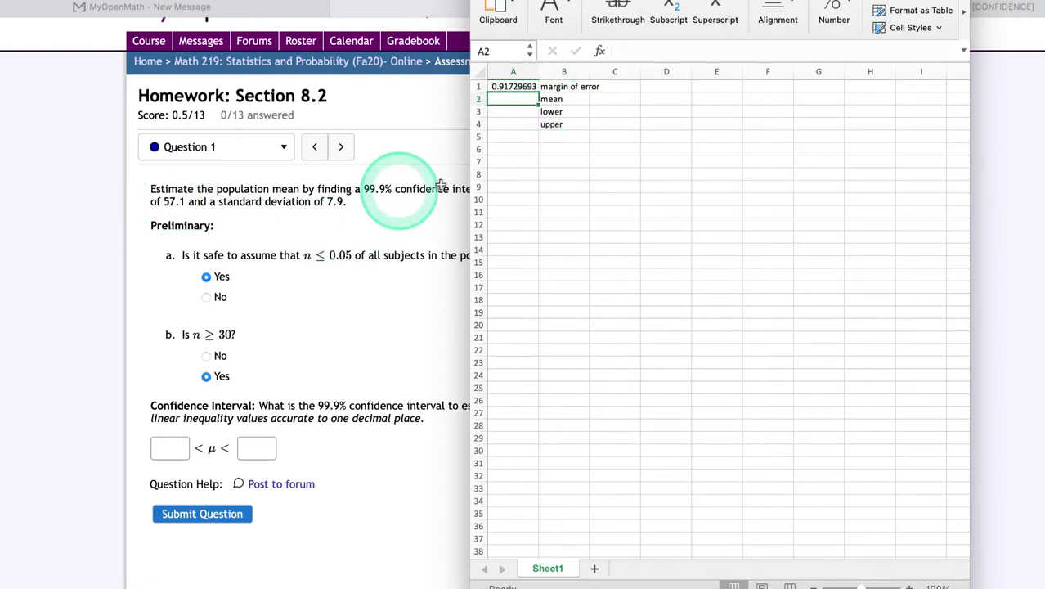
Enter mean 57.1 in A2, =A2-A1 in A3 (56.1827031) and =A2+A1 in A4 (58.0172969)
text(57)
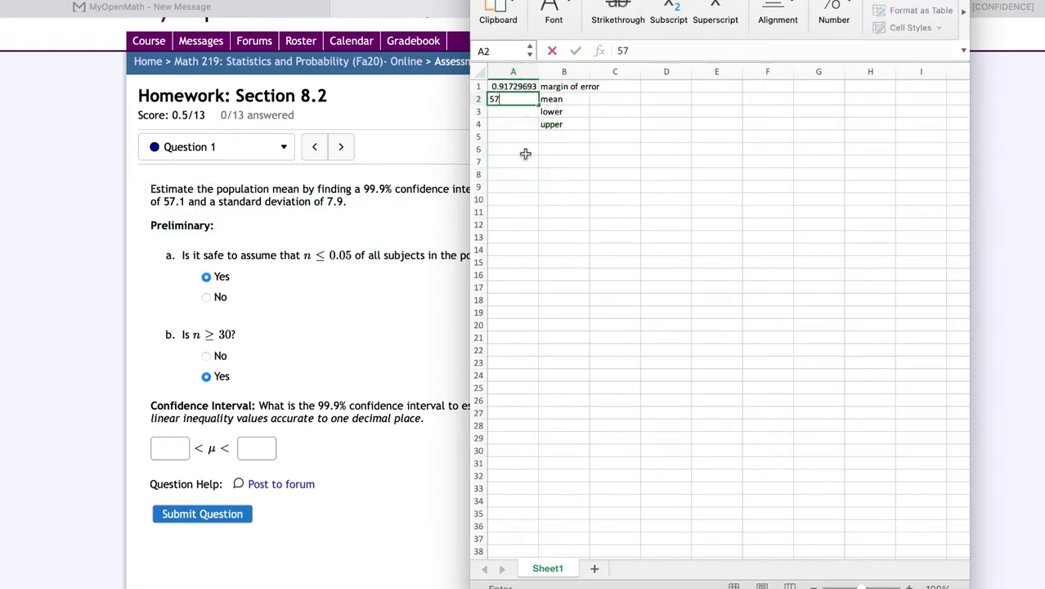
text(.1)
click(513, 112)
text(=)
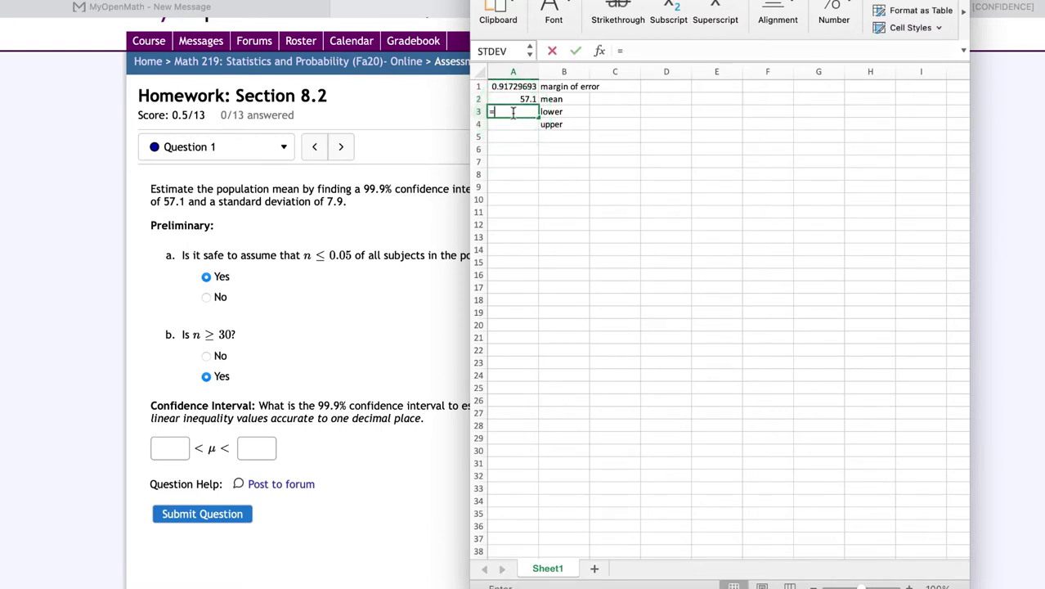
click(523, 98)
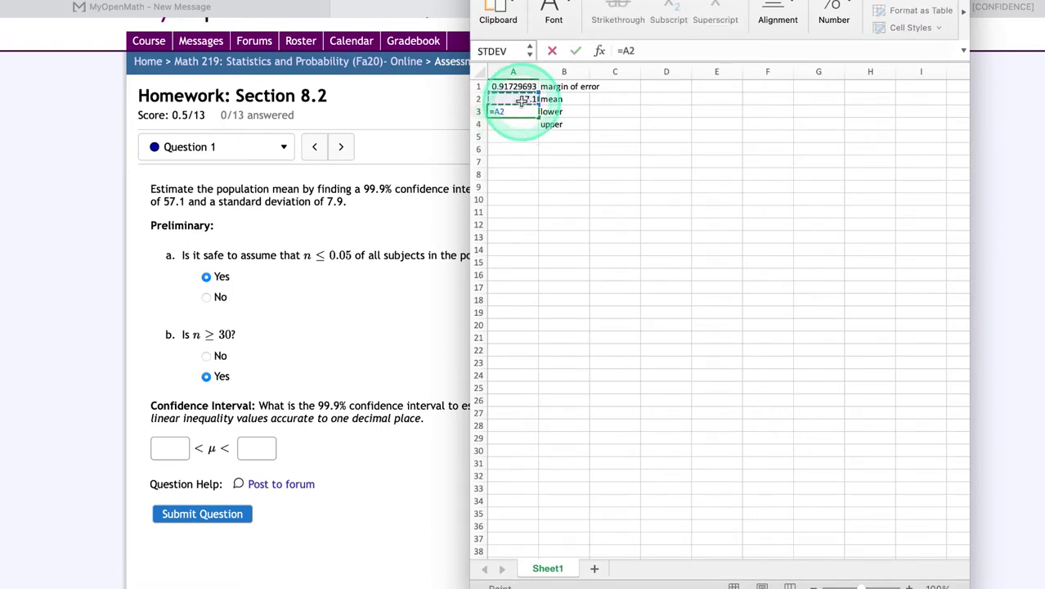
text(-)
key(Return)
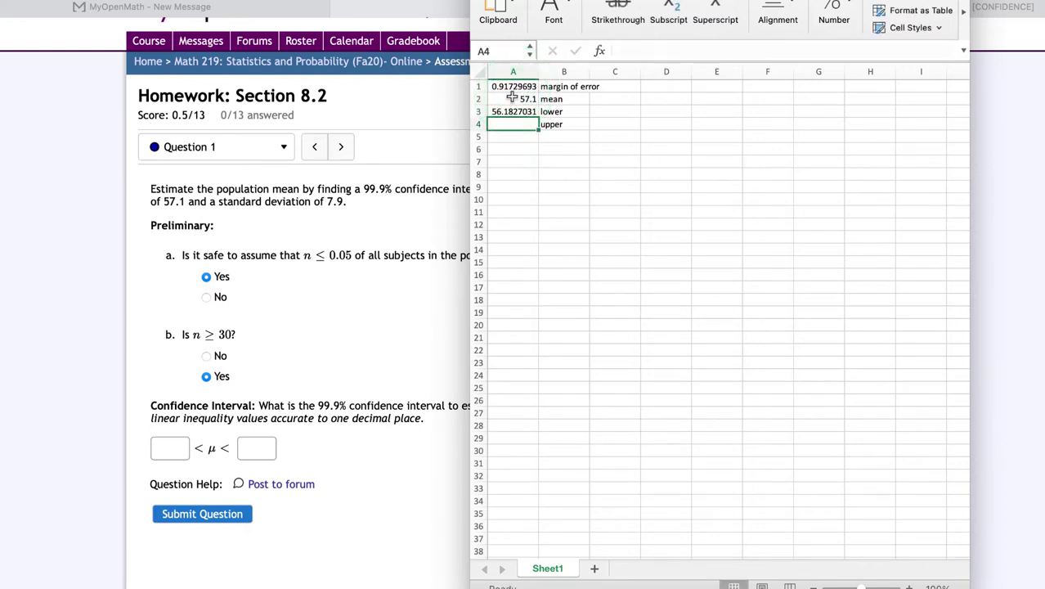
text(=)
click(512, 98)
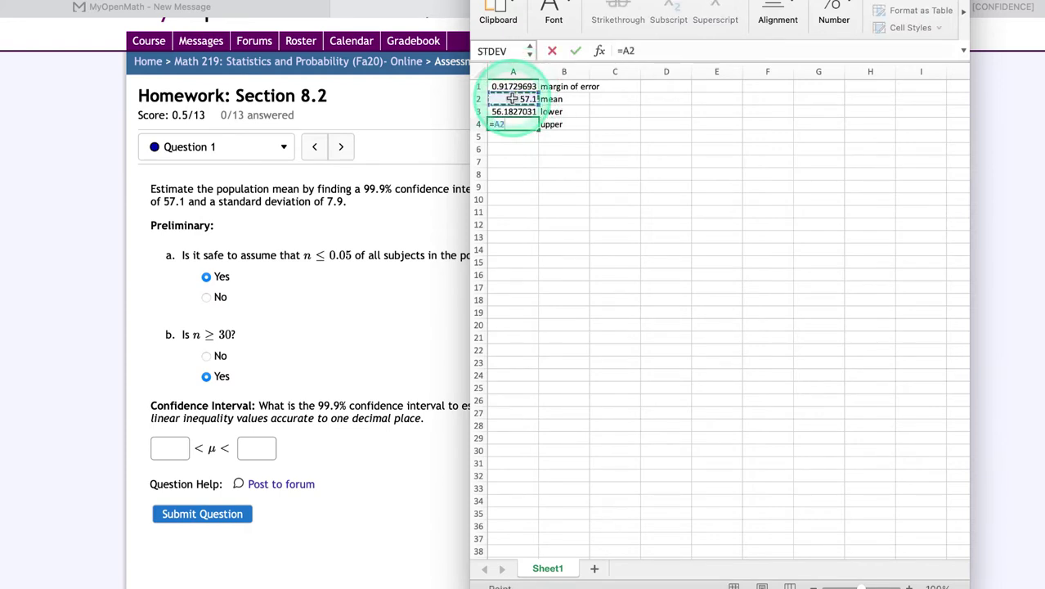
click(515, 86)
key(Return)
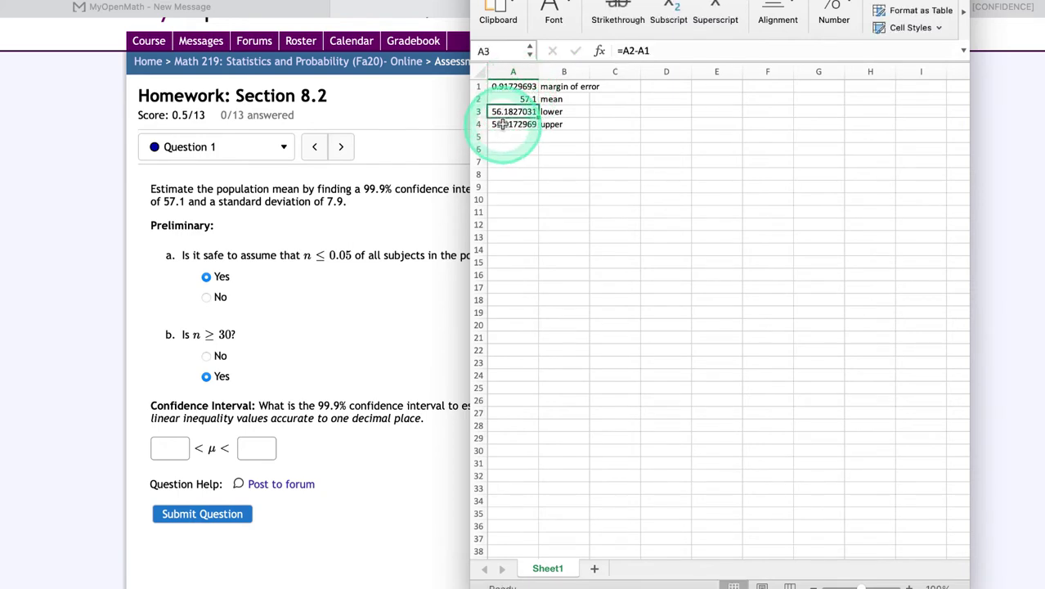
Enter the interval 56.2 < μ < 58 in Question 1 and submit it for grading
click(171, 449)
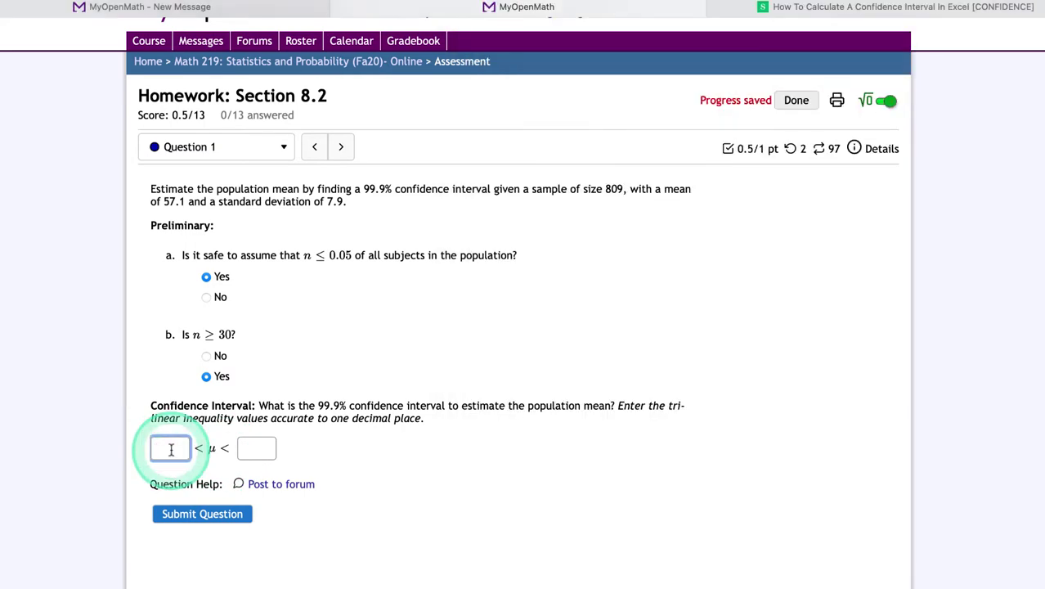
text(56.2)
mouse_move(699, 582)
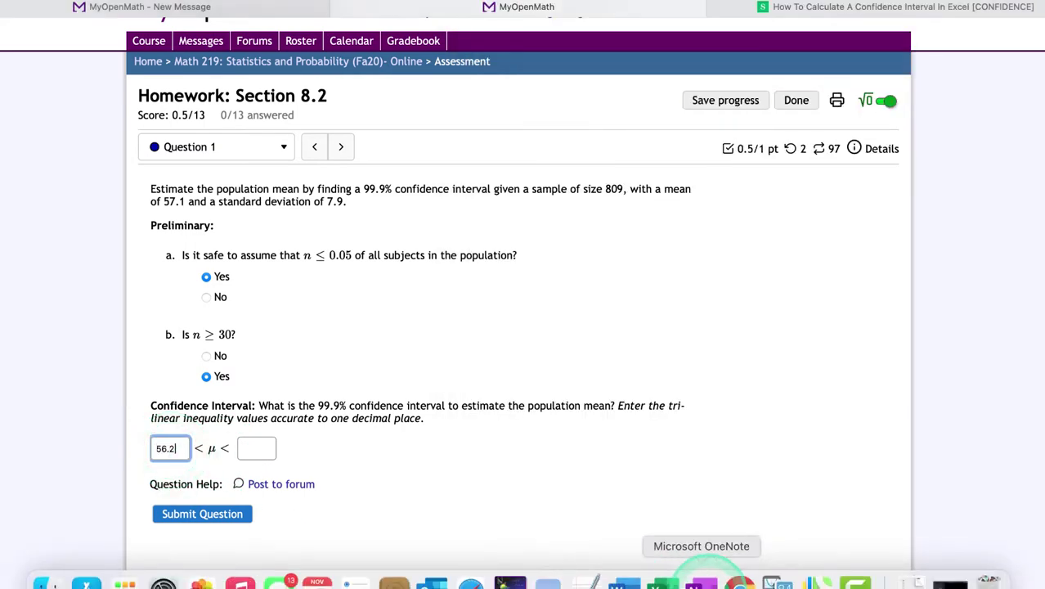
click(664, 582)
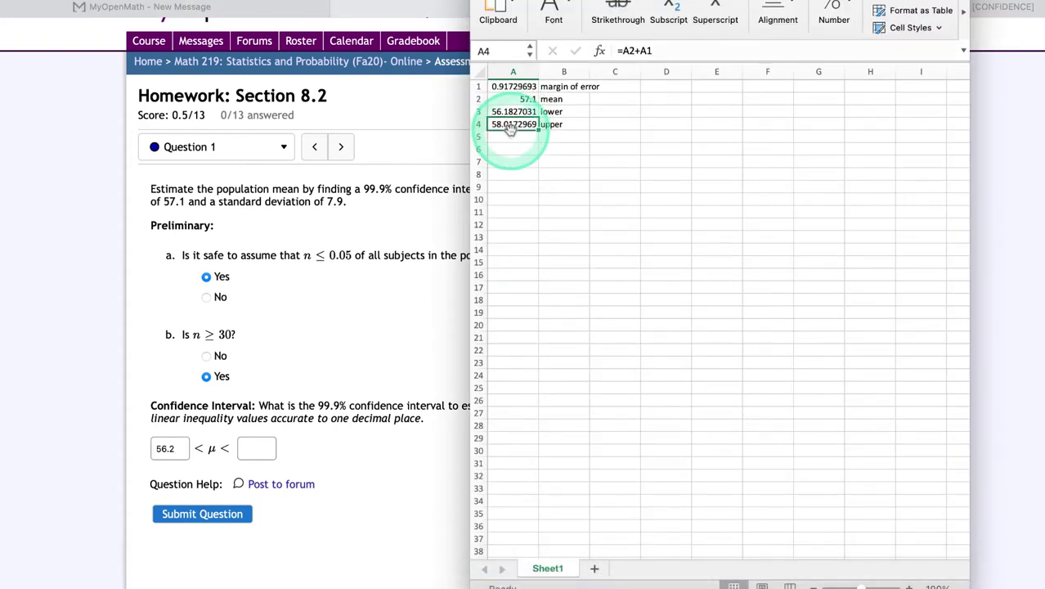
click(268, 449)
text(58)
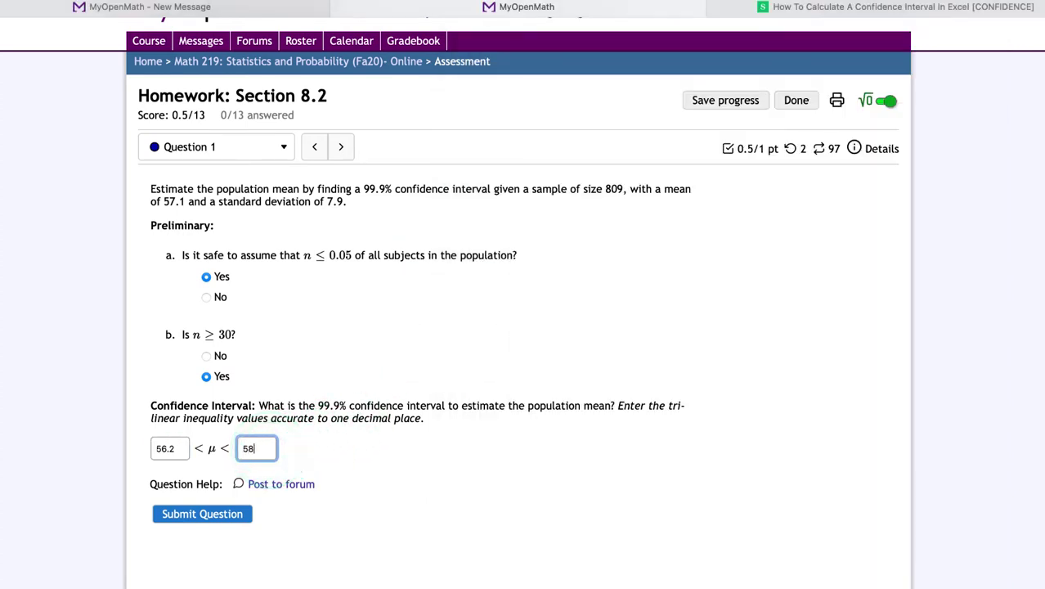
click(231, 511)
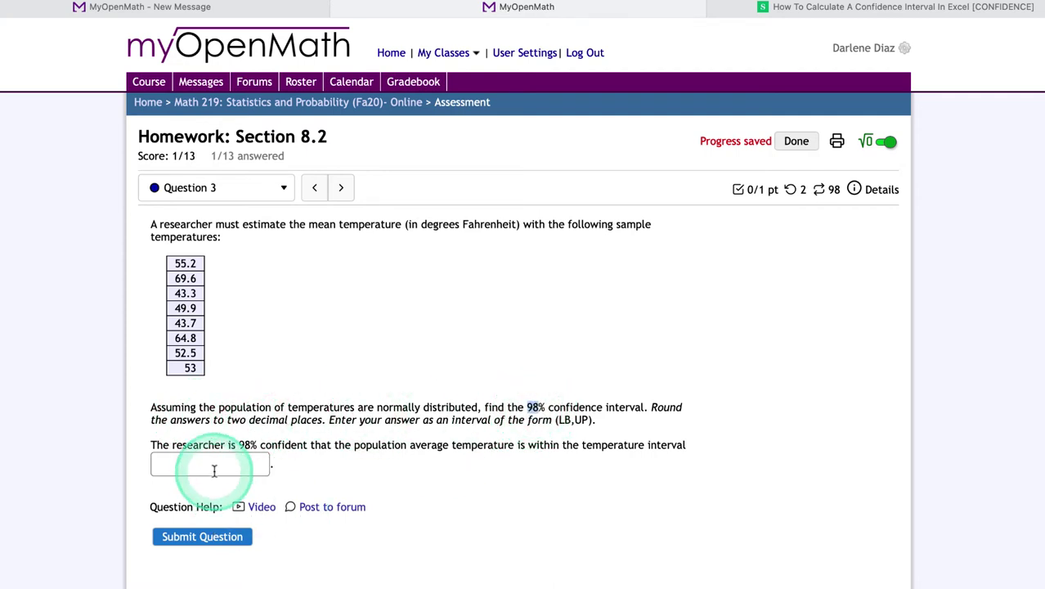
Select the eight sample temperatures, 55.2 through 53, in Question 3's data table
click(242, 456)
click(242, 452)
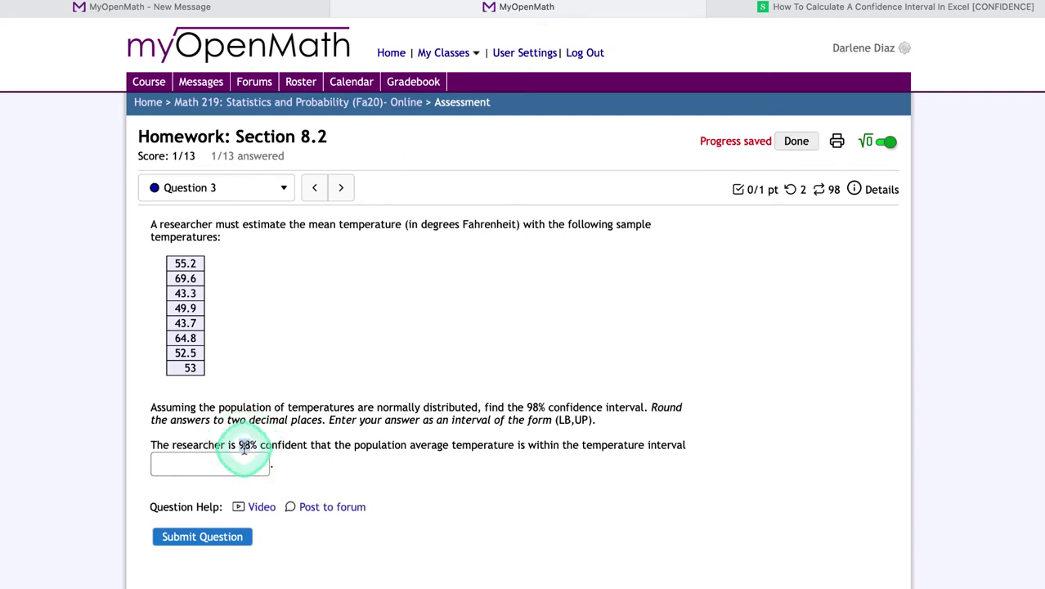
drag(176, 263, 187, 352)
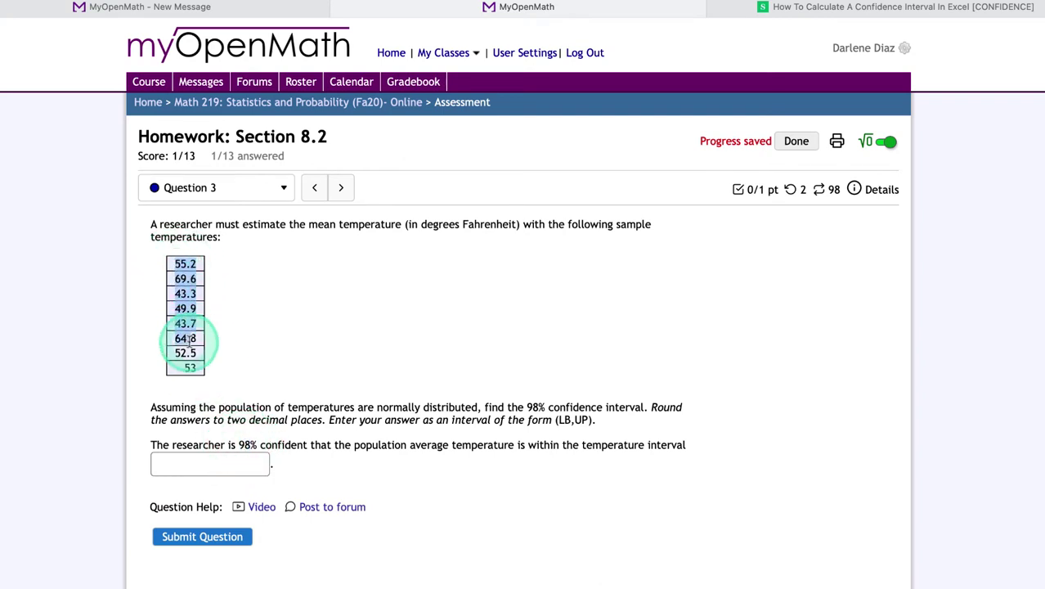
click(181, 322)
drag(240, 240, 227, 371)
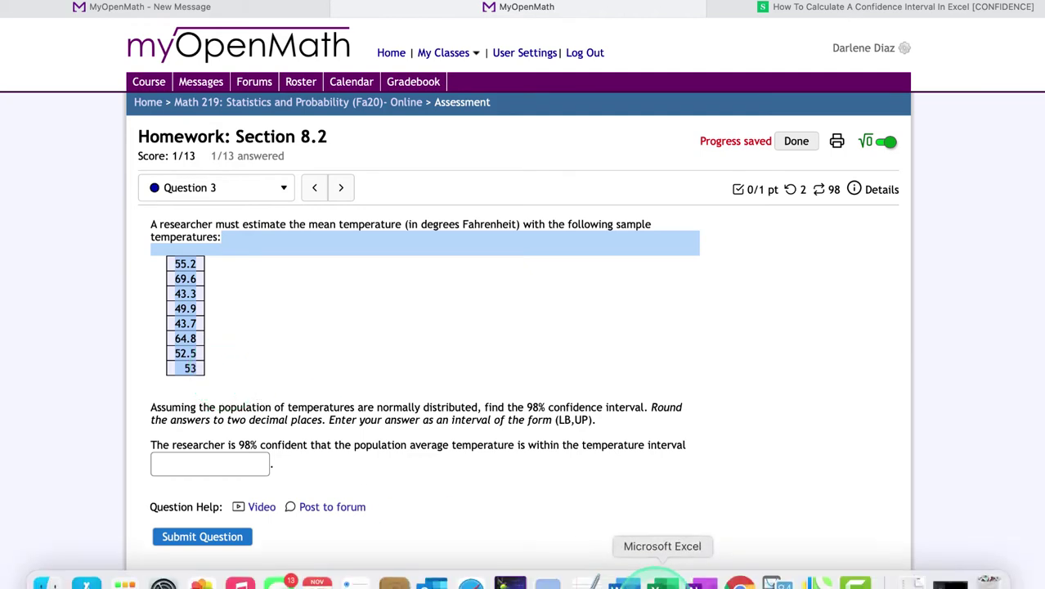
Paste the temperatures into D1:D8 using Match Destination Formatting, then check D1 and D8
click(656, 569)
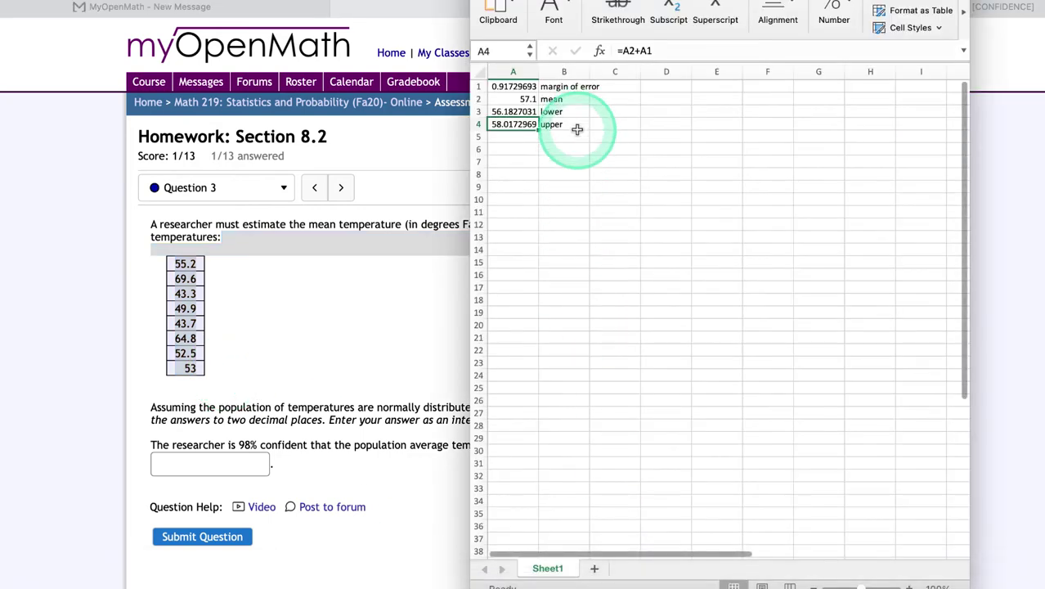
click(673, 86)
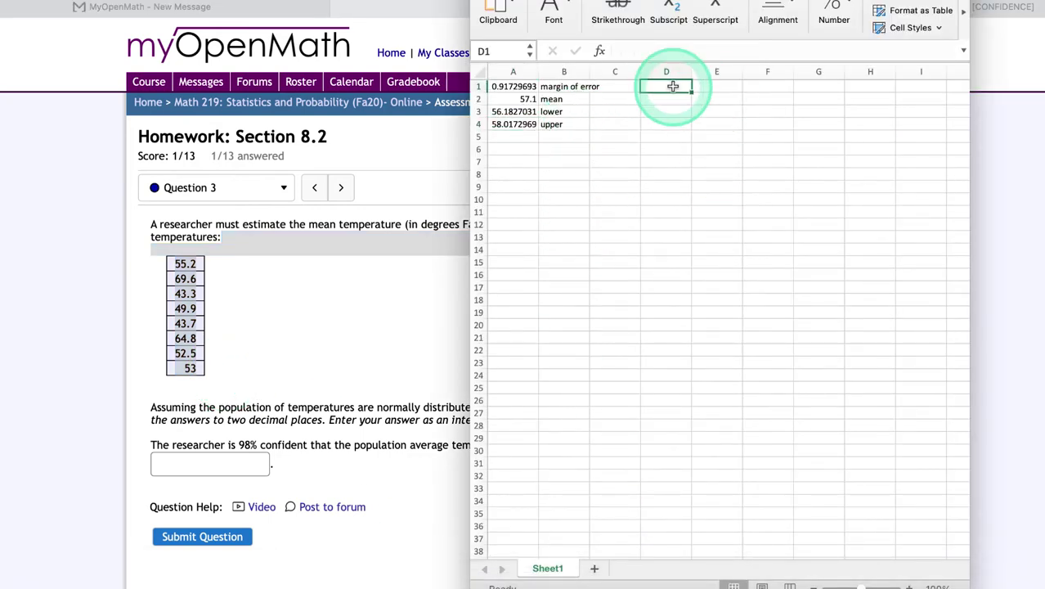
key(super+v)
click(703, 205)
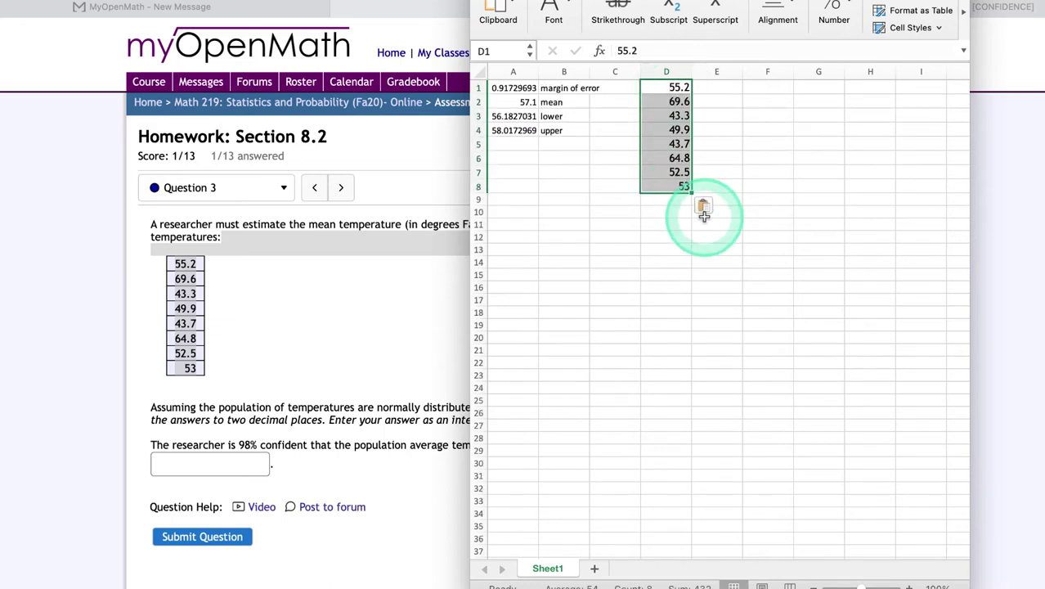
click(720, 250)
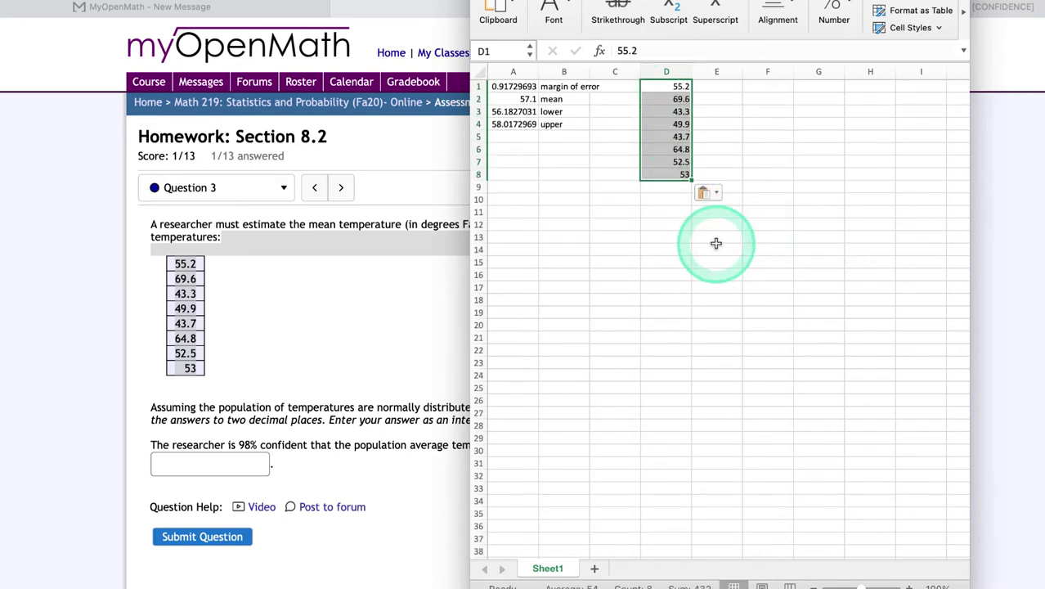
click(672, 162)
click(678, 87)
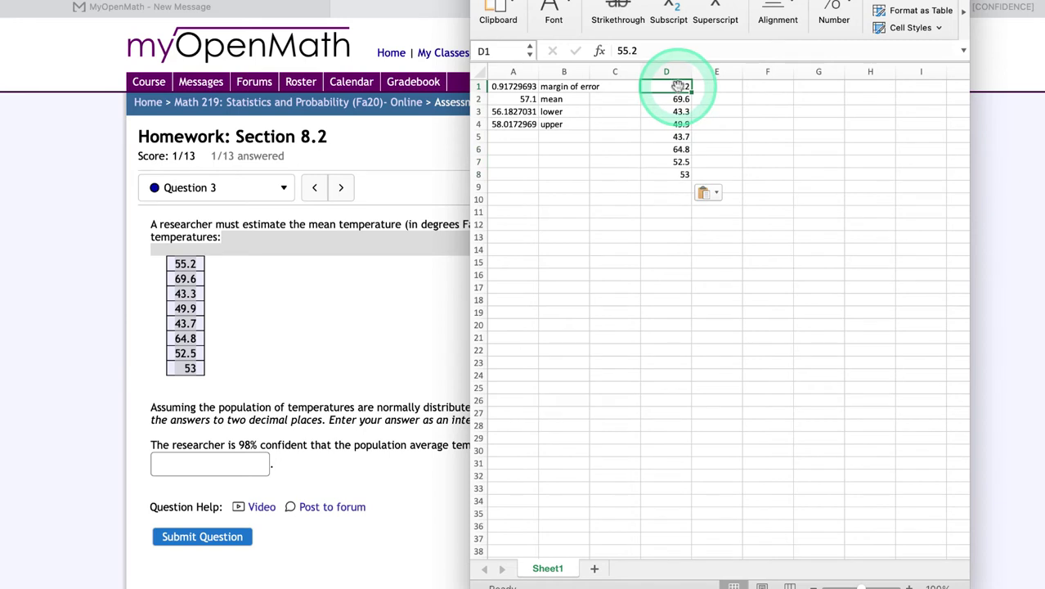
click(675, 174)
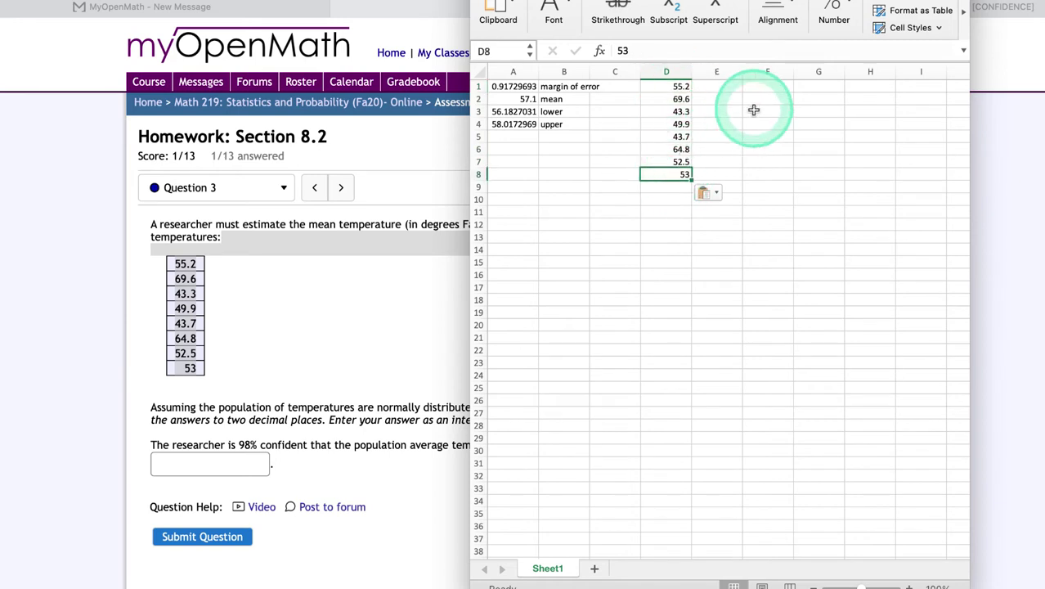
Copy the margin of error, mean, lower and upper labels from B1:B4 into F1:F4
drag(576, 87, 579, 125)
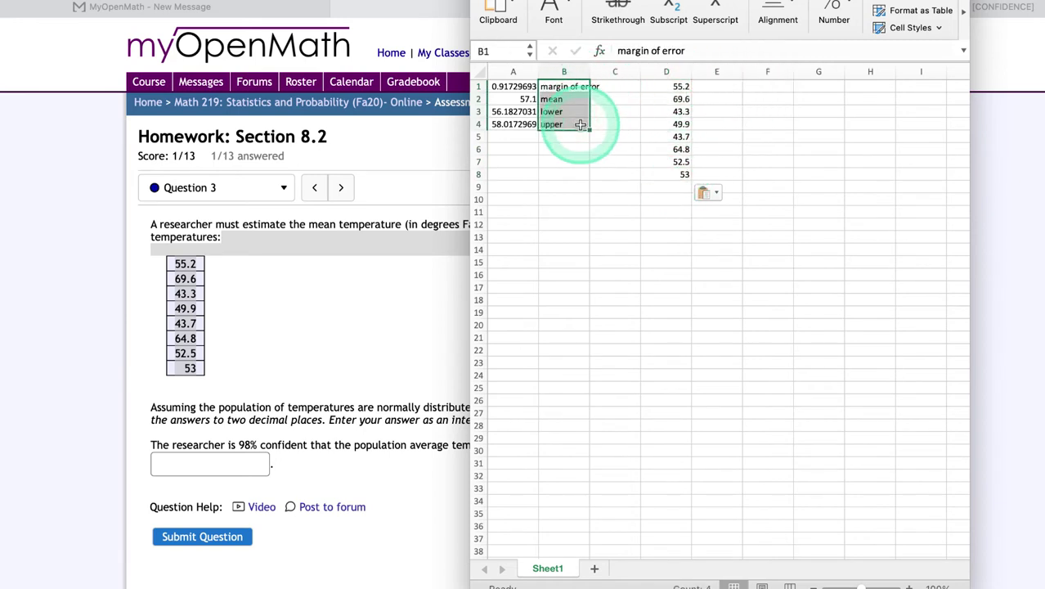
key(super+c)
click(777, 89)
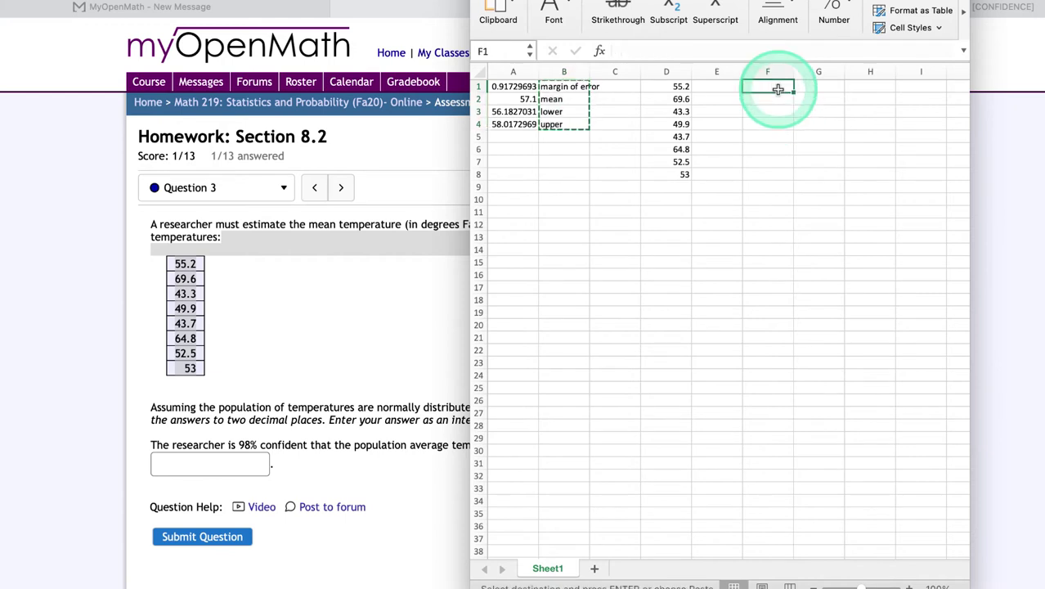
key(super+v)
click(732, 87)
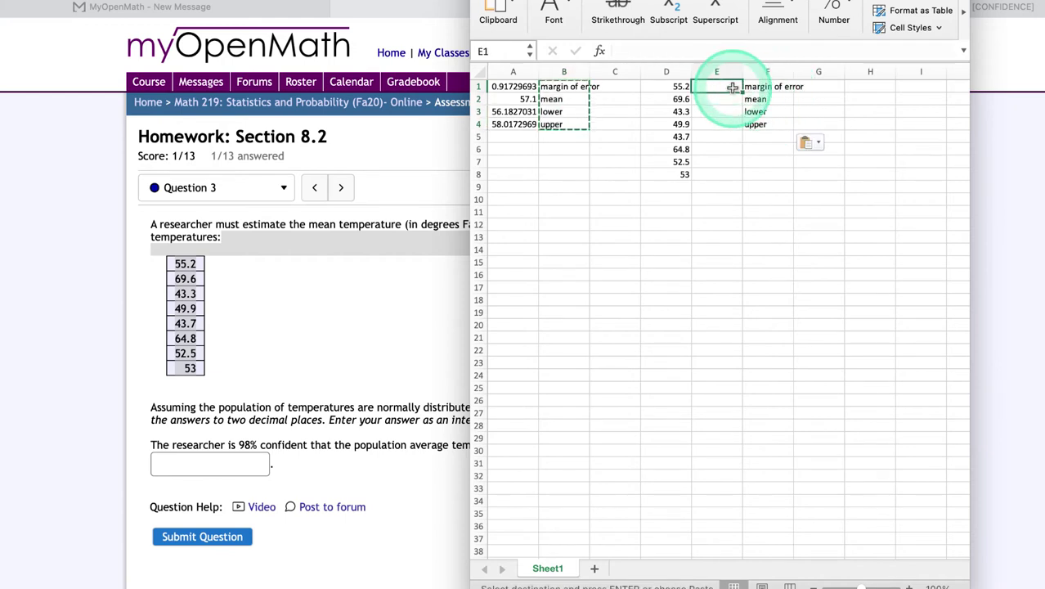
key(Escape)
Add a 'standard dev' label in F6
click(761, 151)
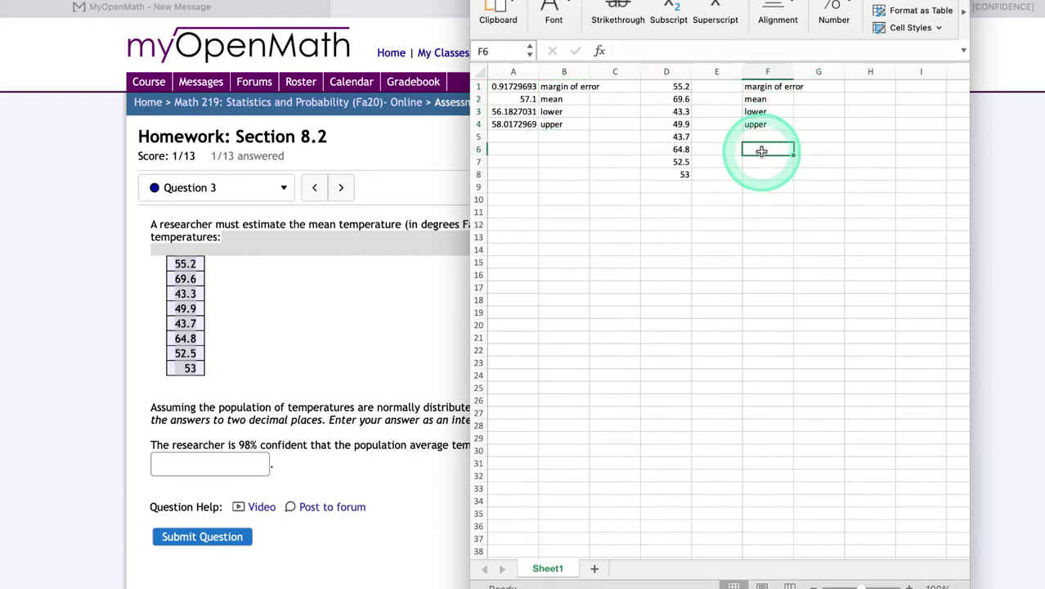
text(standard dev)
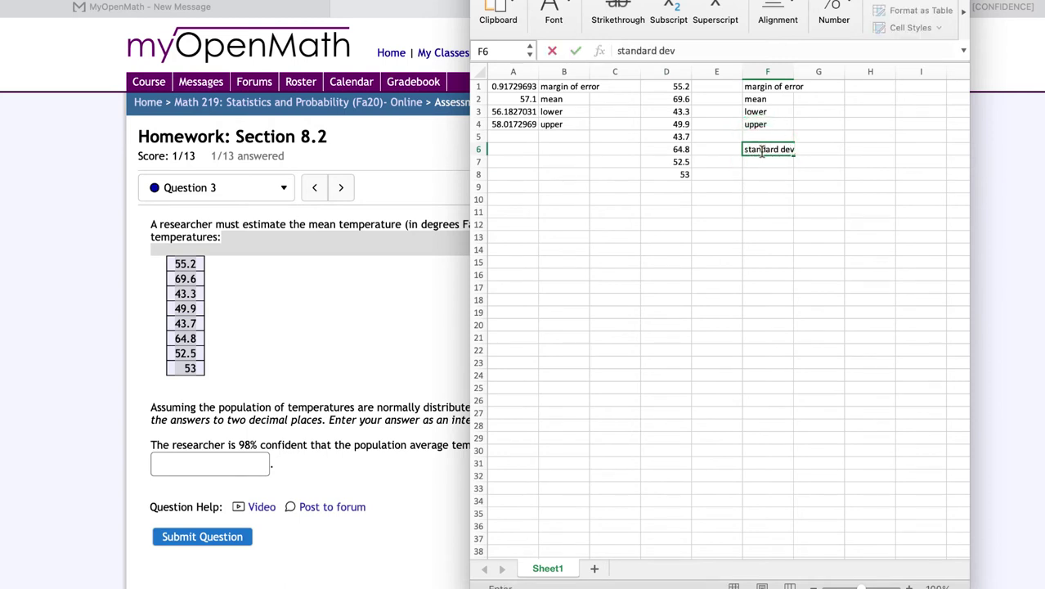
key(Return)
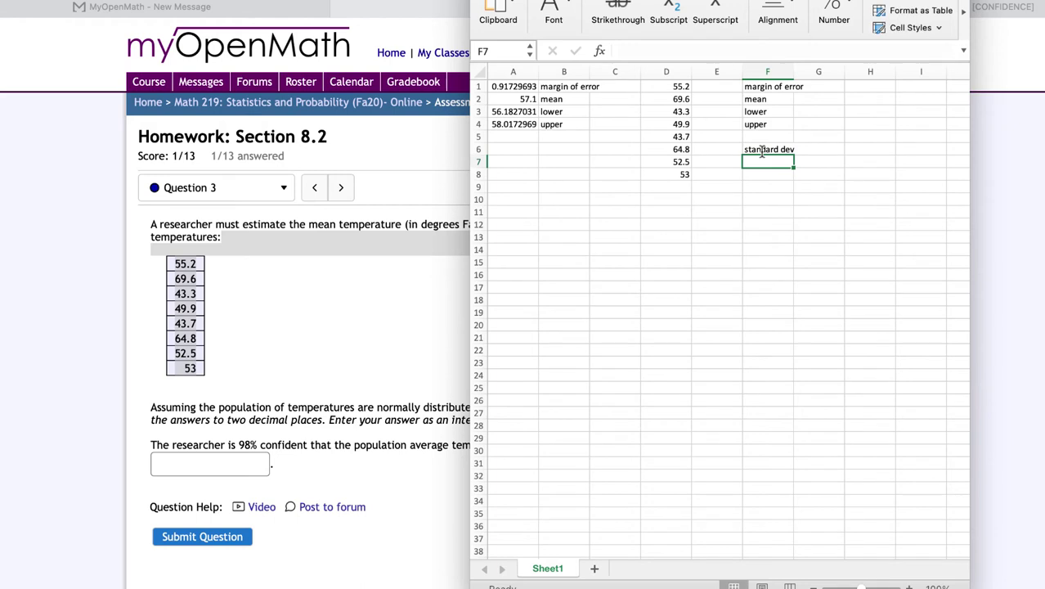
click(761, 152)
click(730, 151)
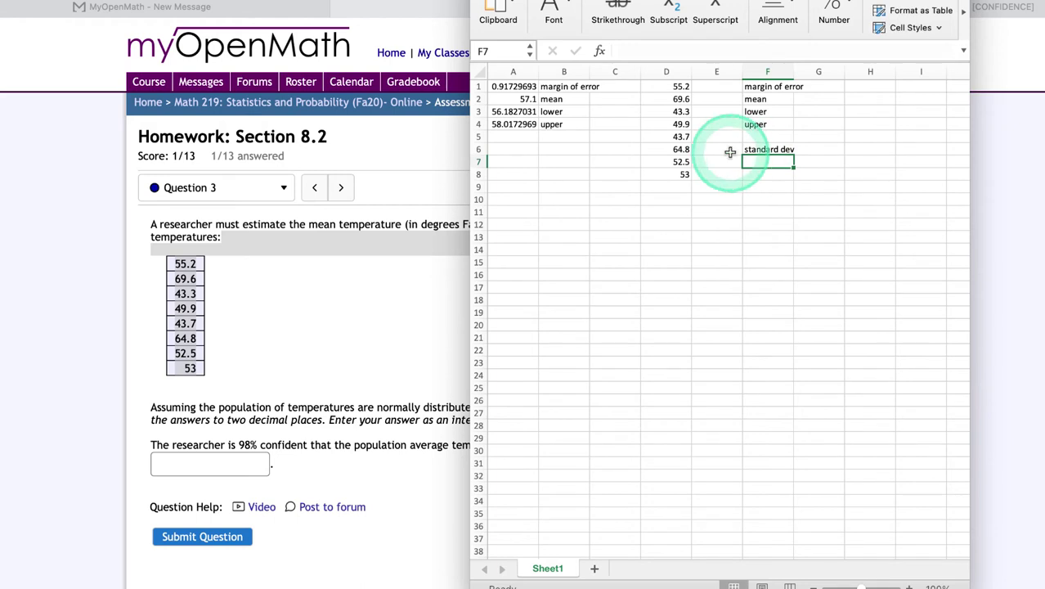
Enter =STDEV(D1:D8) in E6, giving a standard deviation of 9.27423466
text(=st)
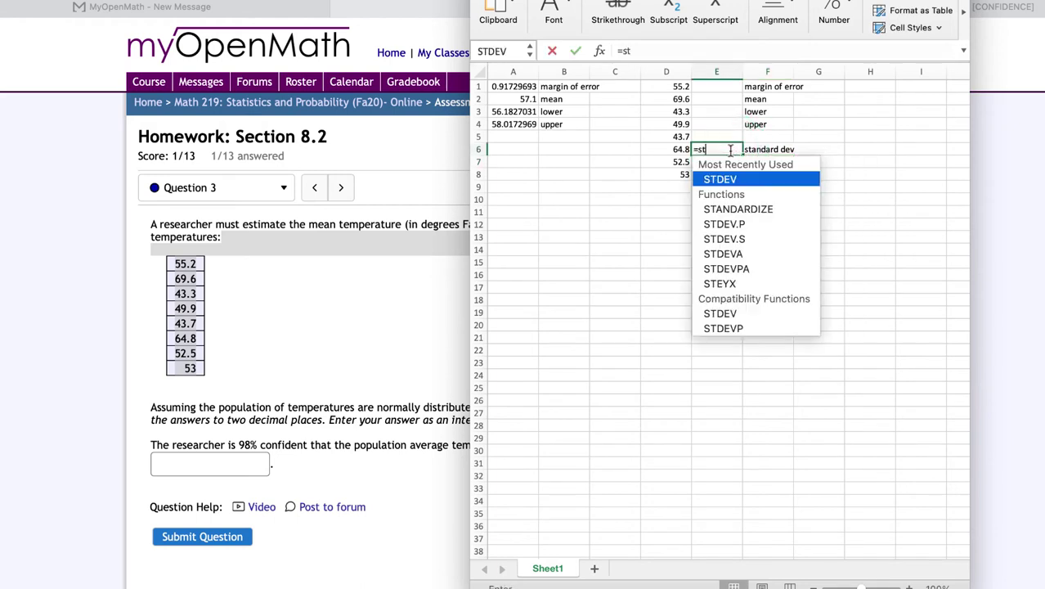
double_click(733, 179)
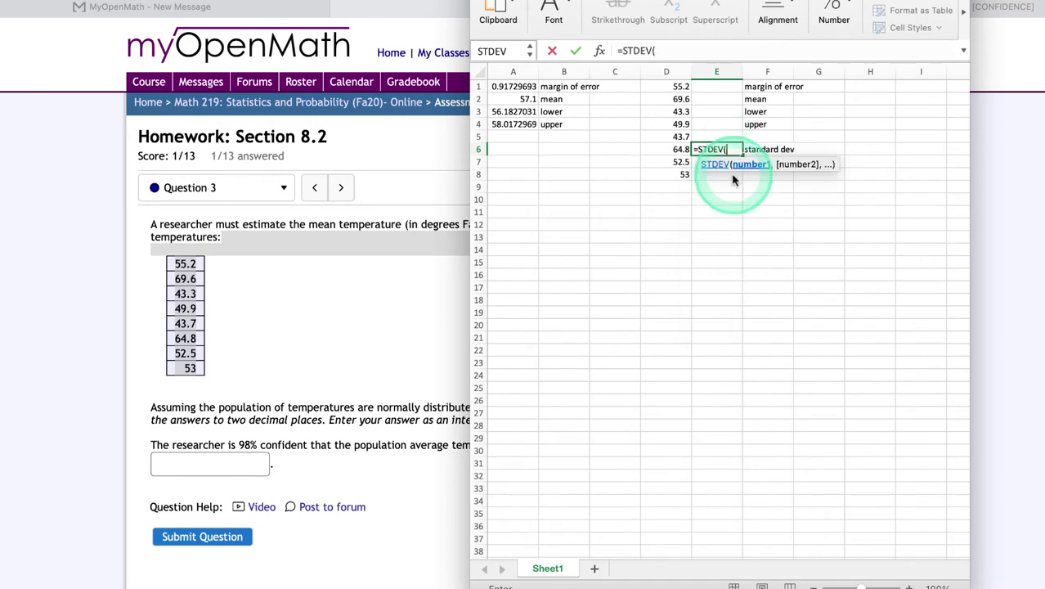
drag(678, 87, 680, 174)
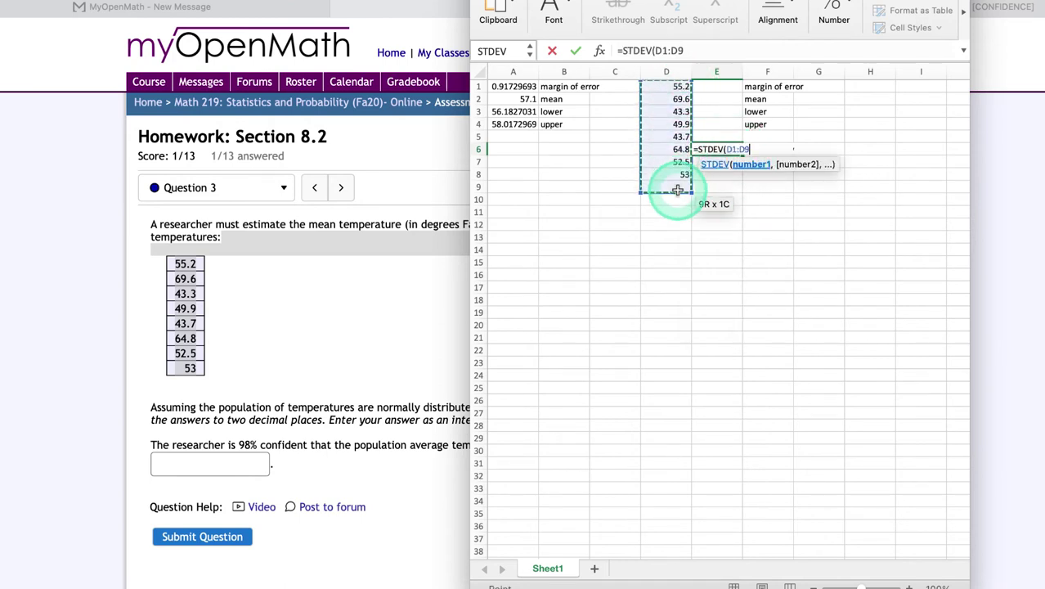
key(Return)
click(699, 150)
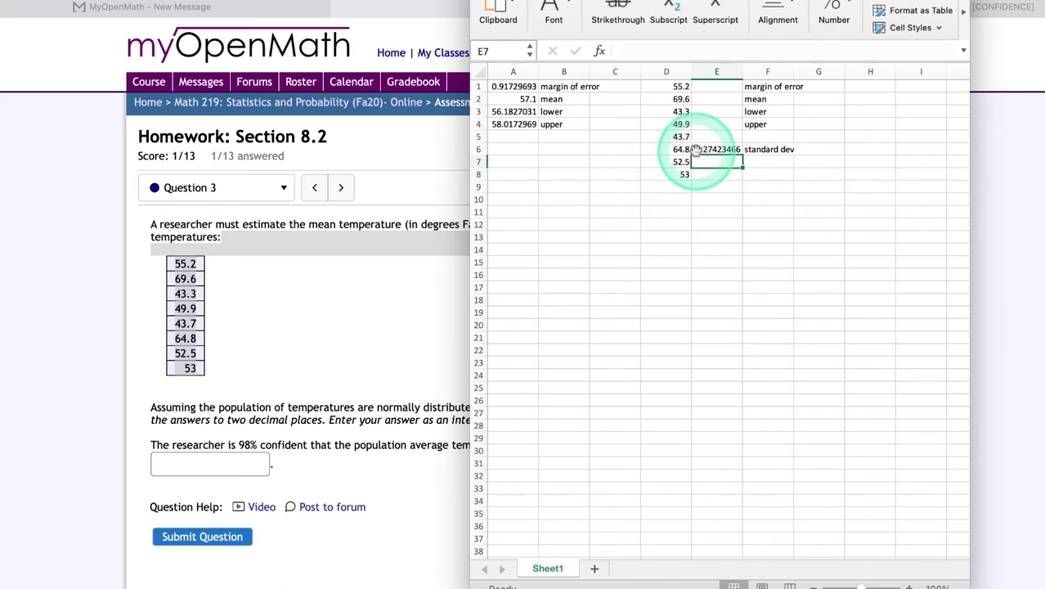
click(728, 88)
Enter =CONFIDENCE.T(0.02,E6,8) in E1, giving a margin of error of 9.83009465
text(=co)
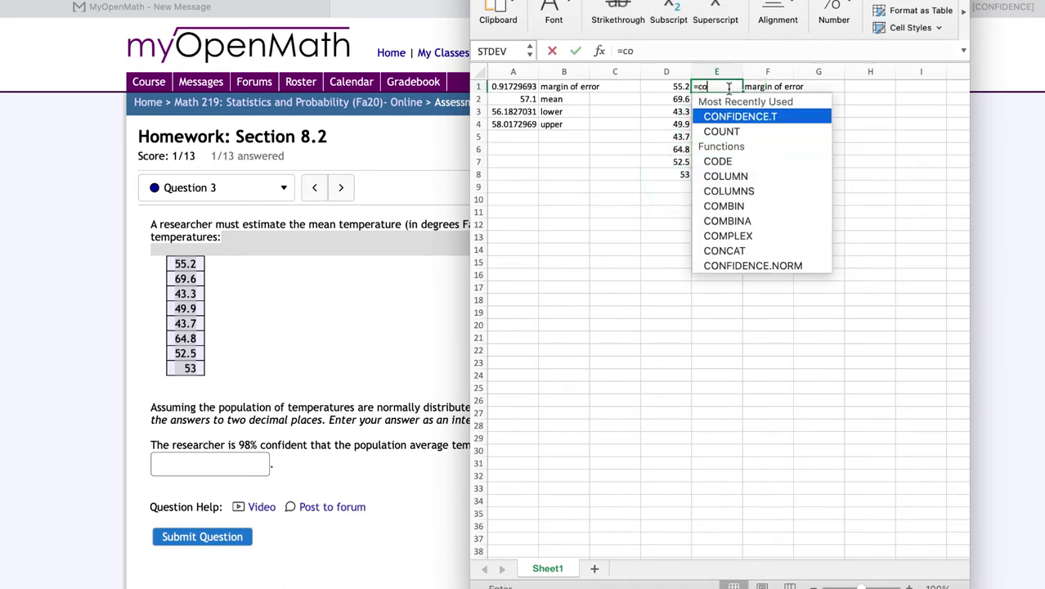
text(nf)
double_click(731, 116)
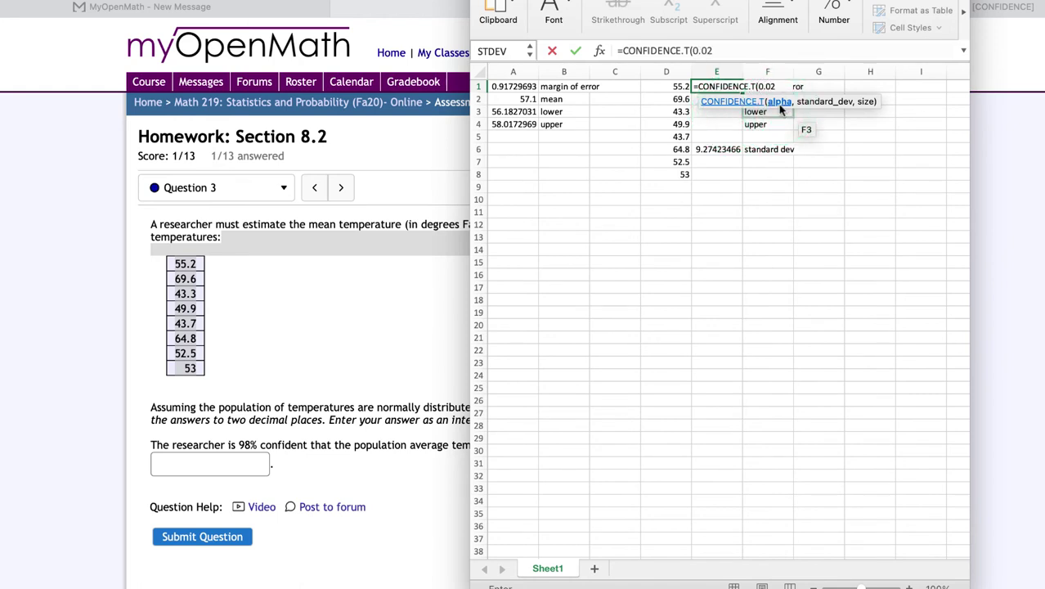
click(736, 150)
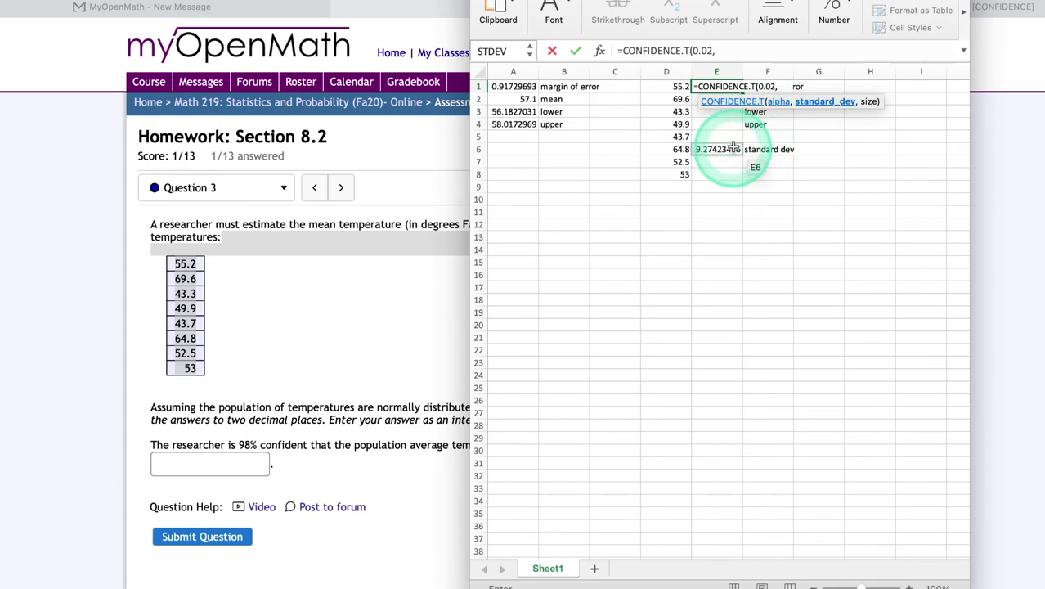
text(E6,)
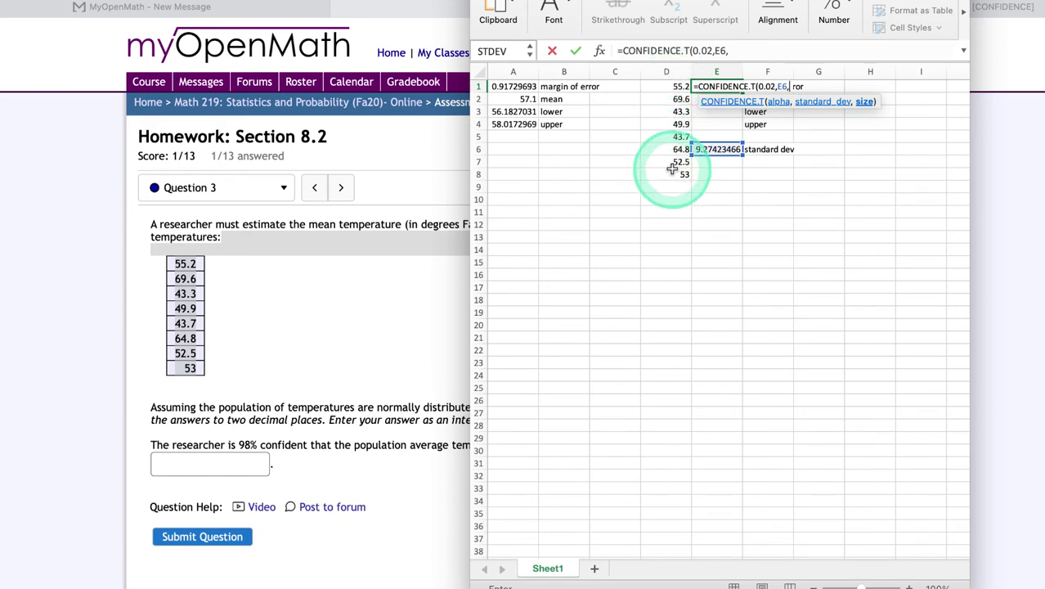
text())
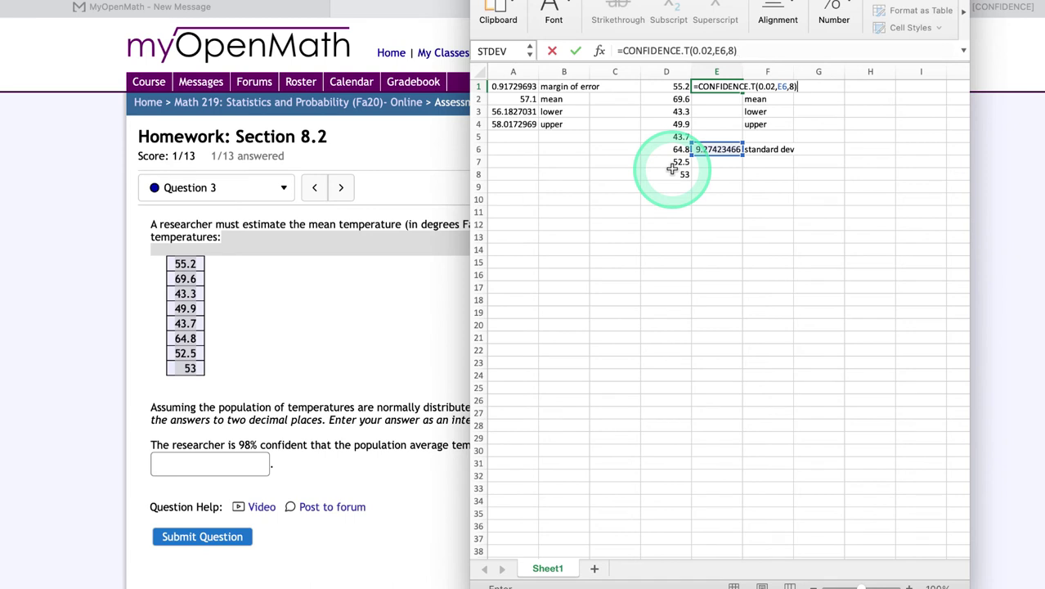
key(Return)
text(=a)
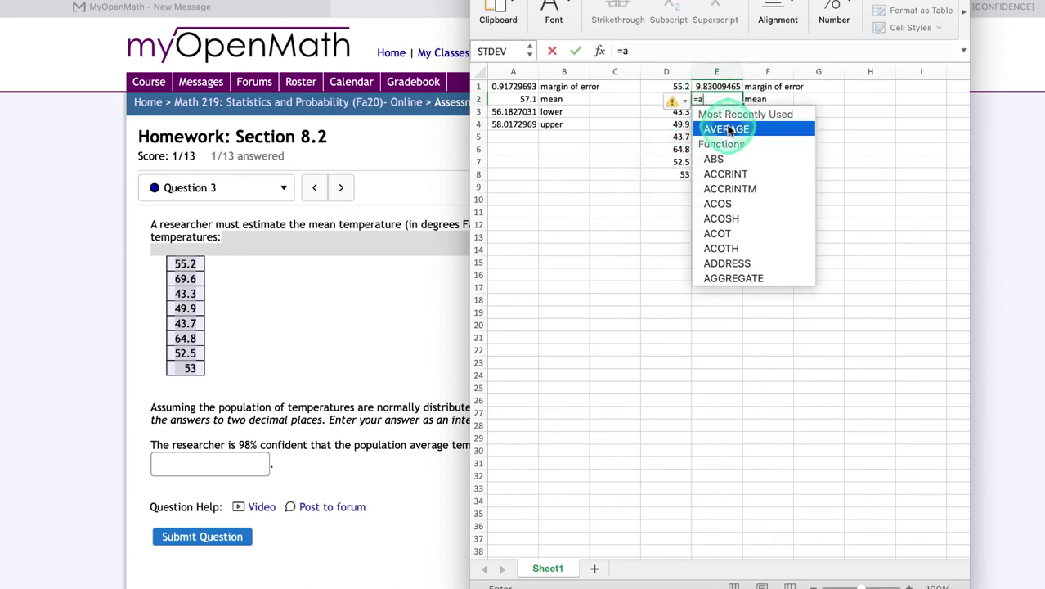
Enter =AVERAGE(D1:D8) in E2 (54), =E2-E1 in E3 (44.1699054), and =E2+E1 in E4 (63.8300946)
double_click(730, 131)
drag(677, 86, 670, 176)
key(Return)
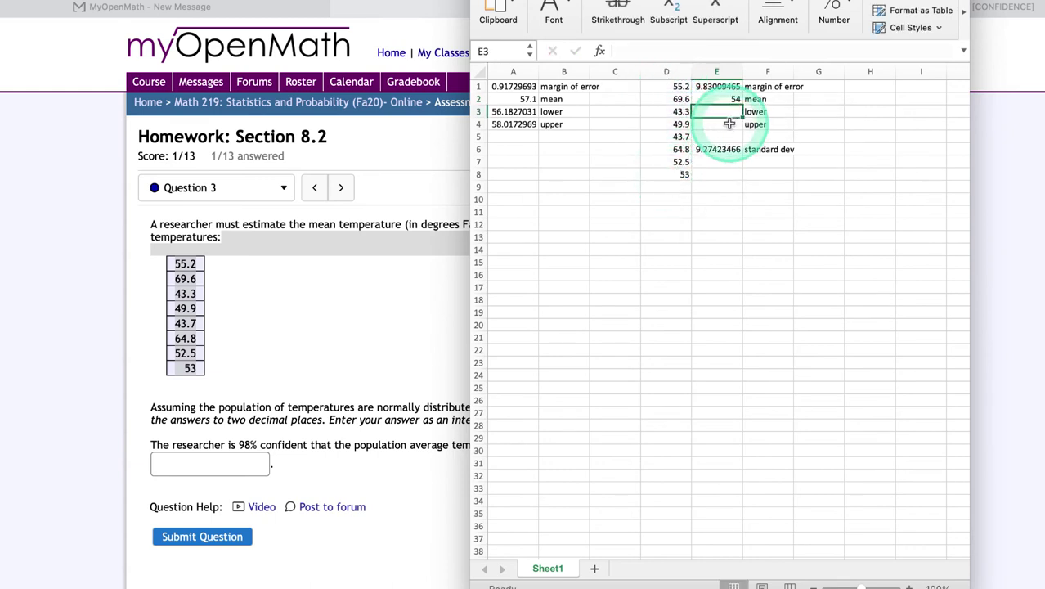
text(=)
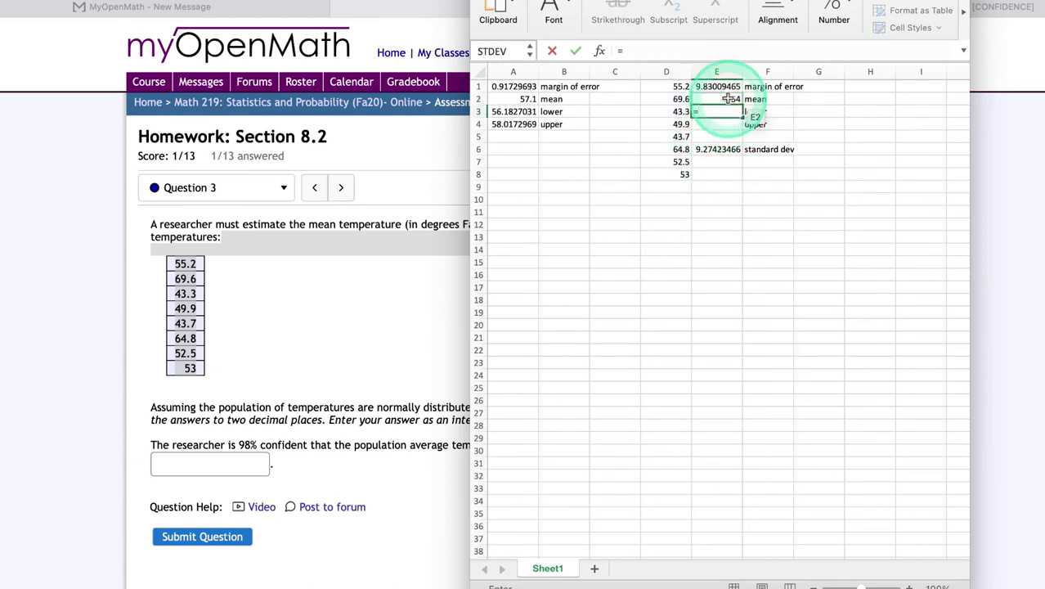
text(E2-)
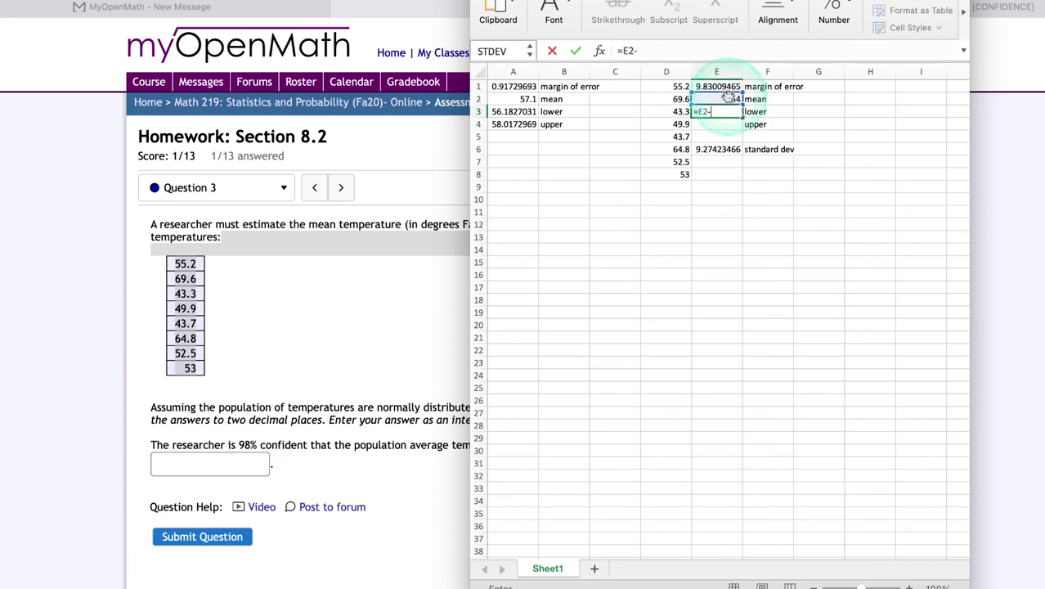
key(Return)
text(=)
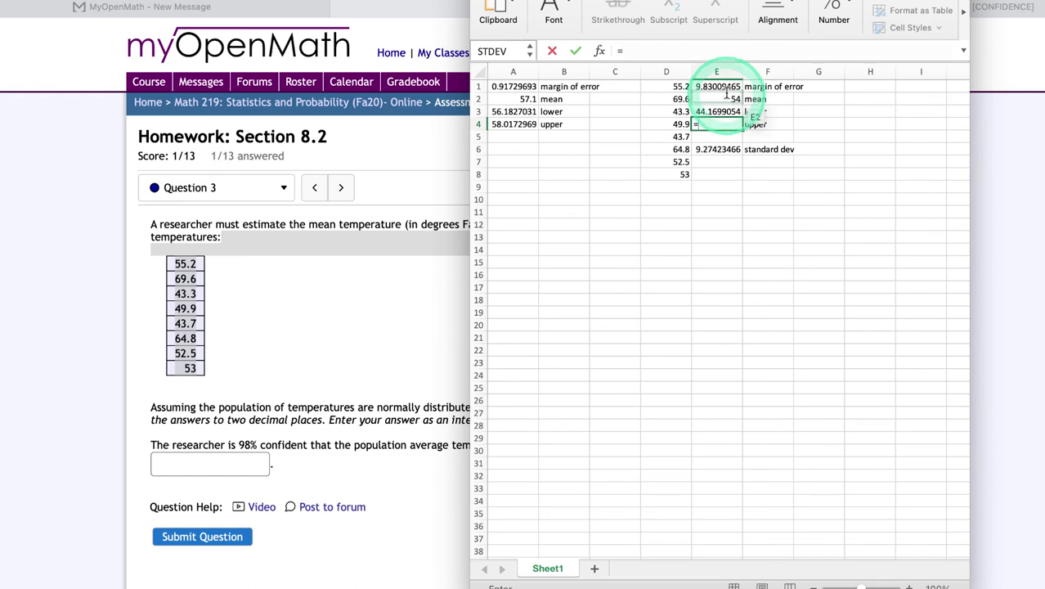
click(733, 99)
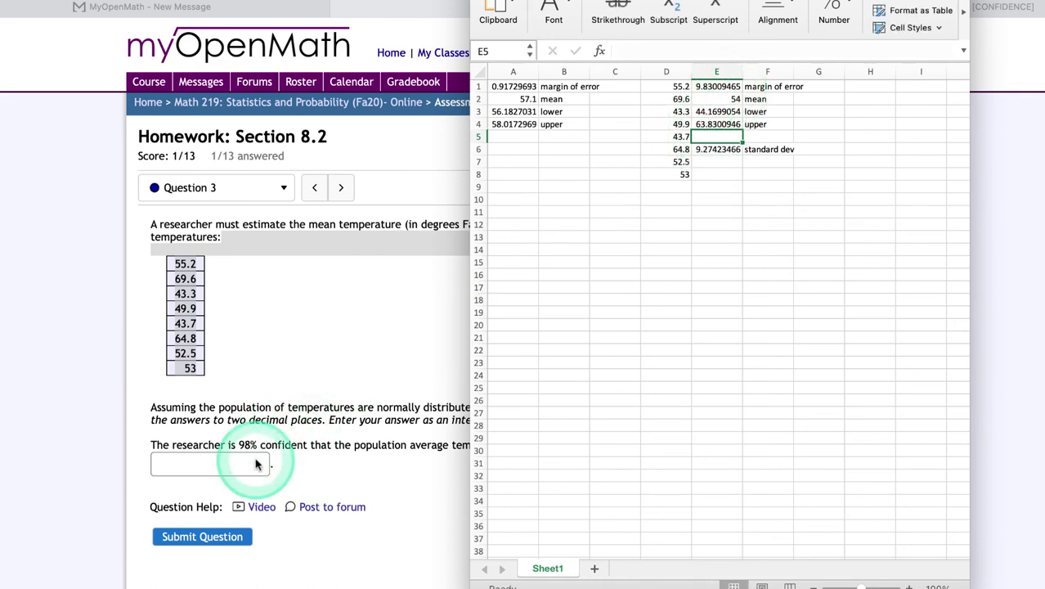
Type the lower bound 44.17 into the answer box, checking it against the Excel result
click(256, 463)
click(254, 461)
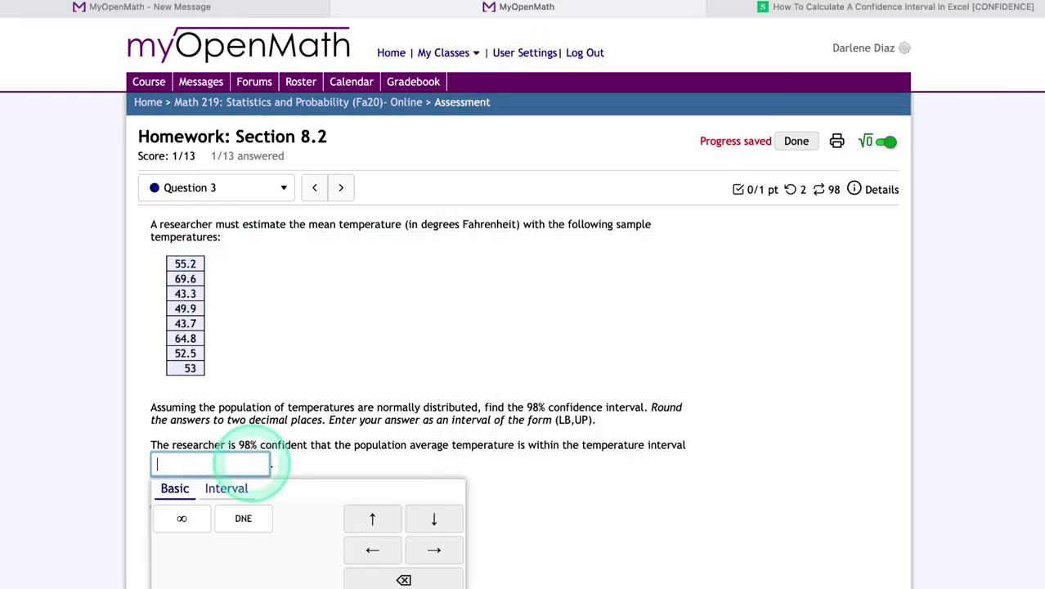
text(()
text(44.)
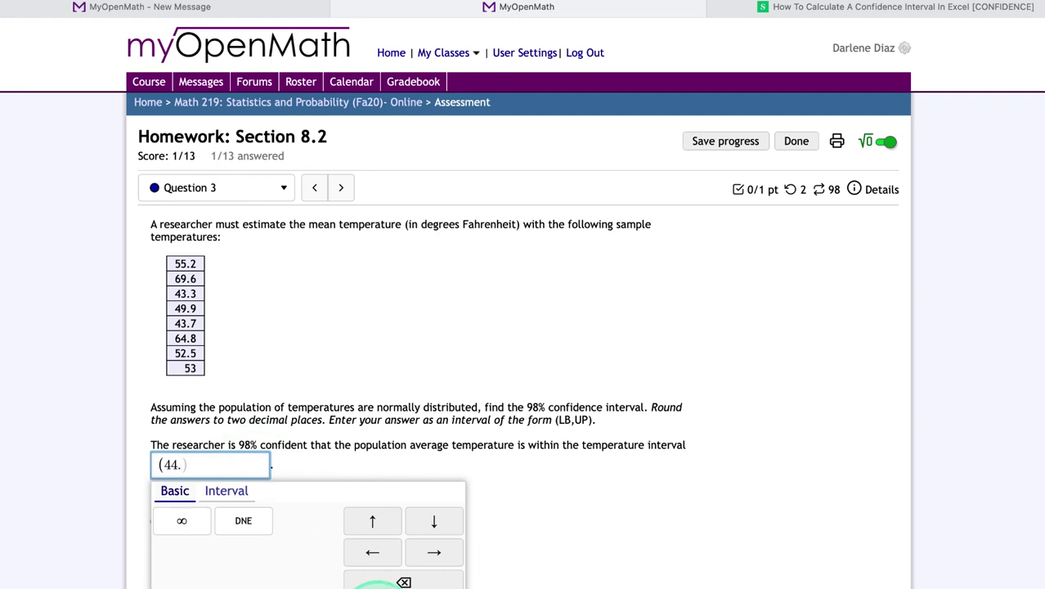
click(661, 582)
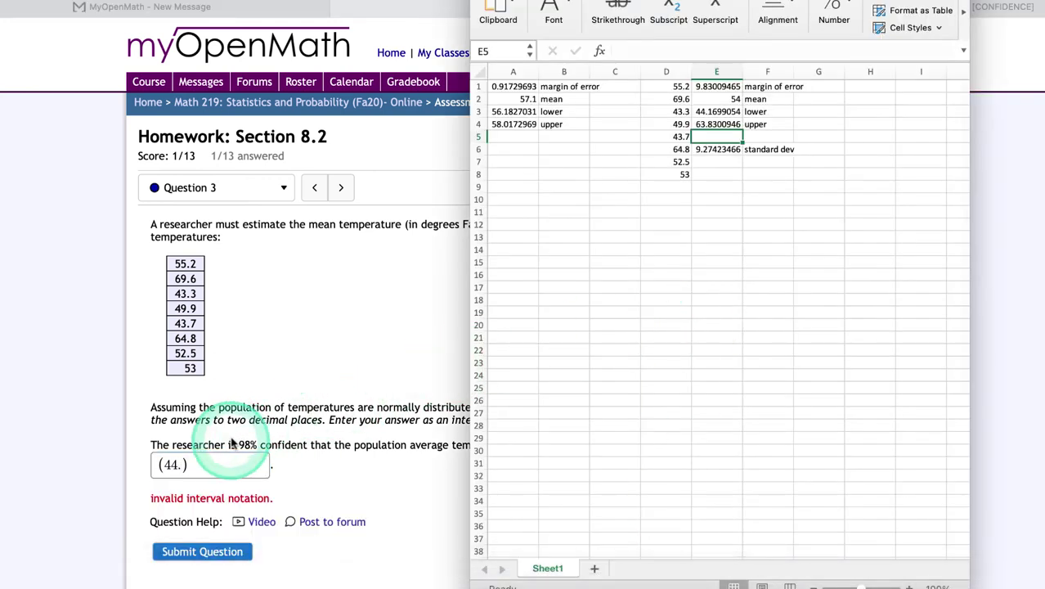
click(182, 468)
text(1)
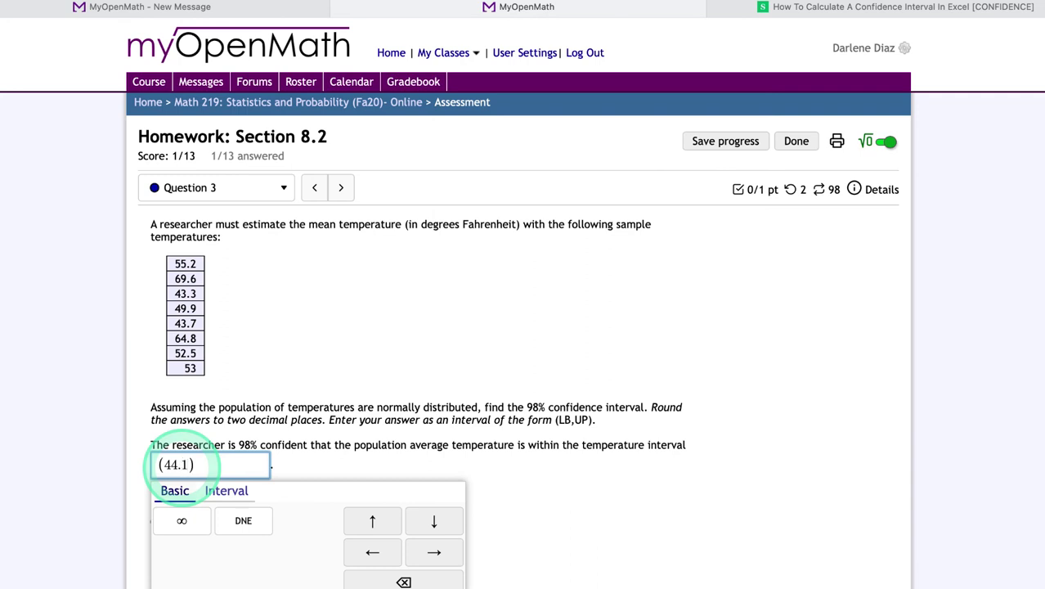
text(7,)
mouse_move(404, 585)
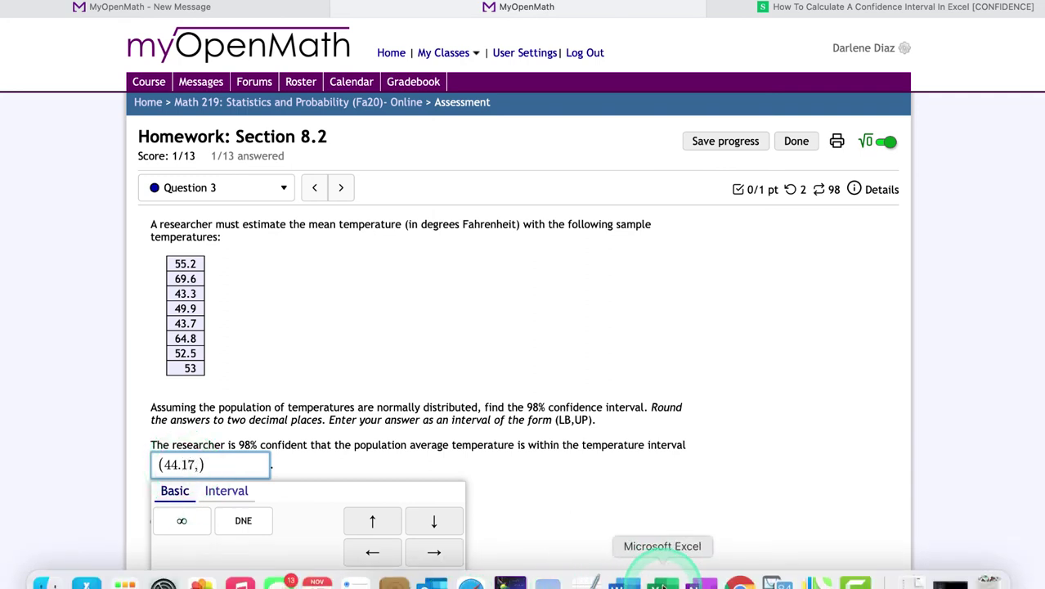
Finish the interval with upper bound 63.83 and submit (44.17,63.83) for grading
click(663, 582)
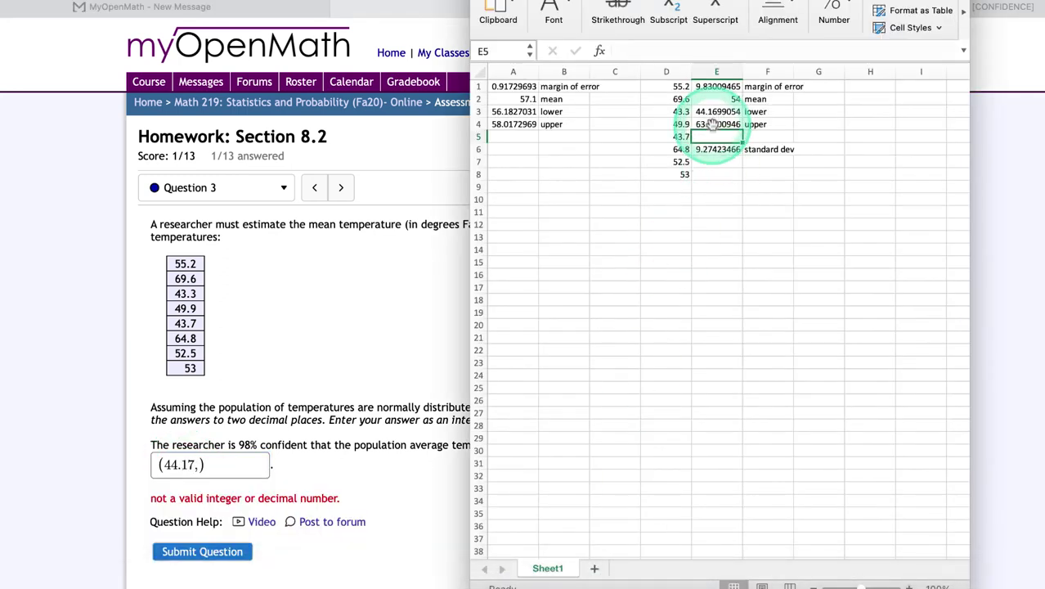
click(197, 468)
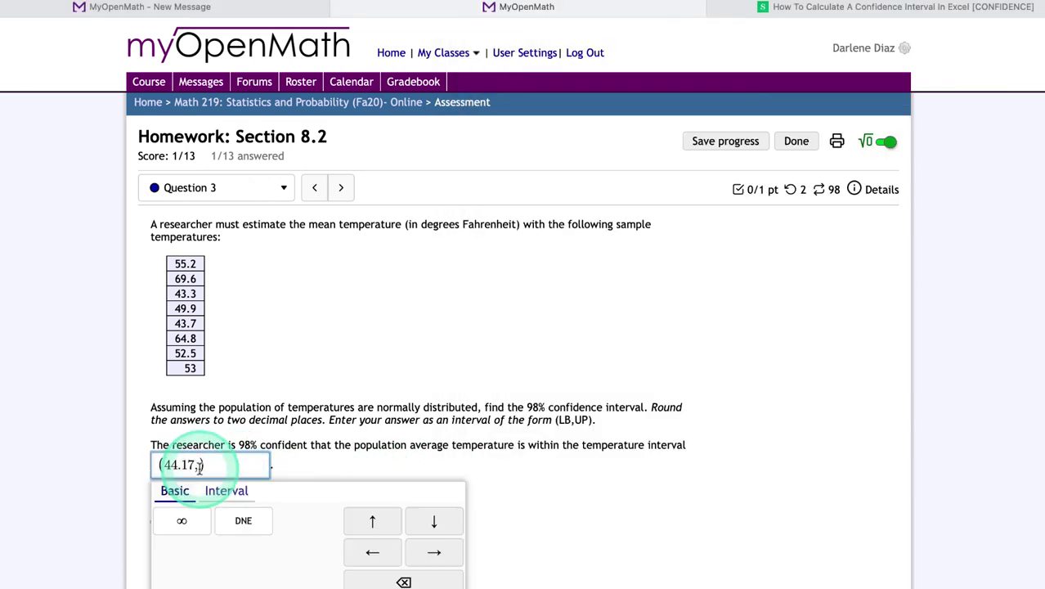
text(63.83)
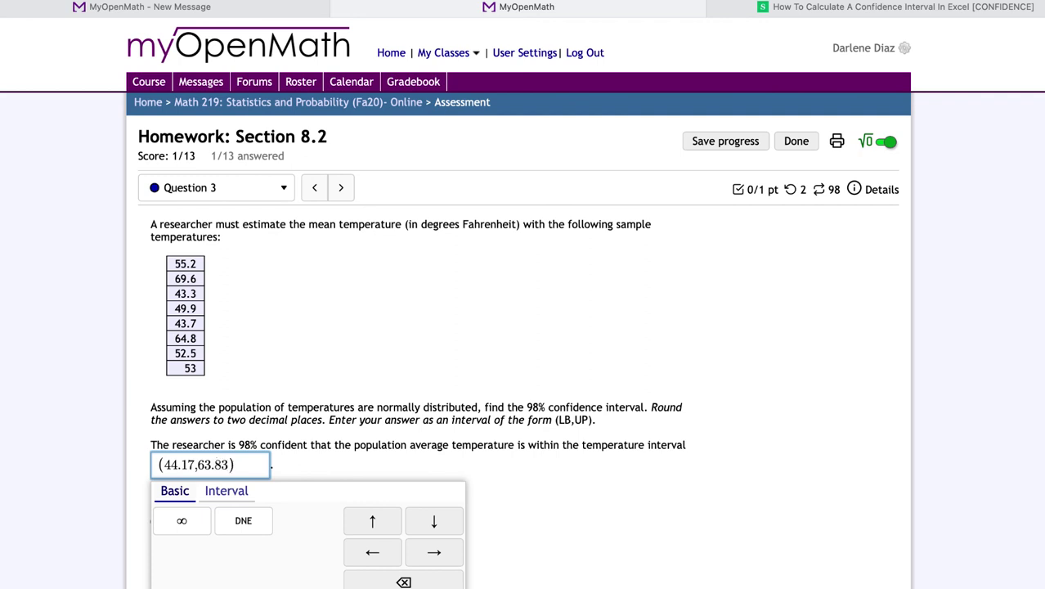
click(273, 467)
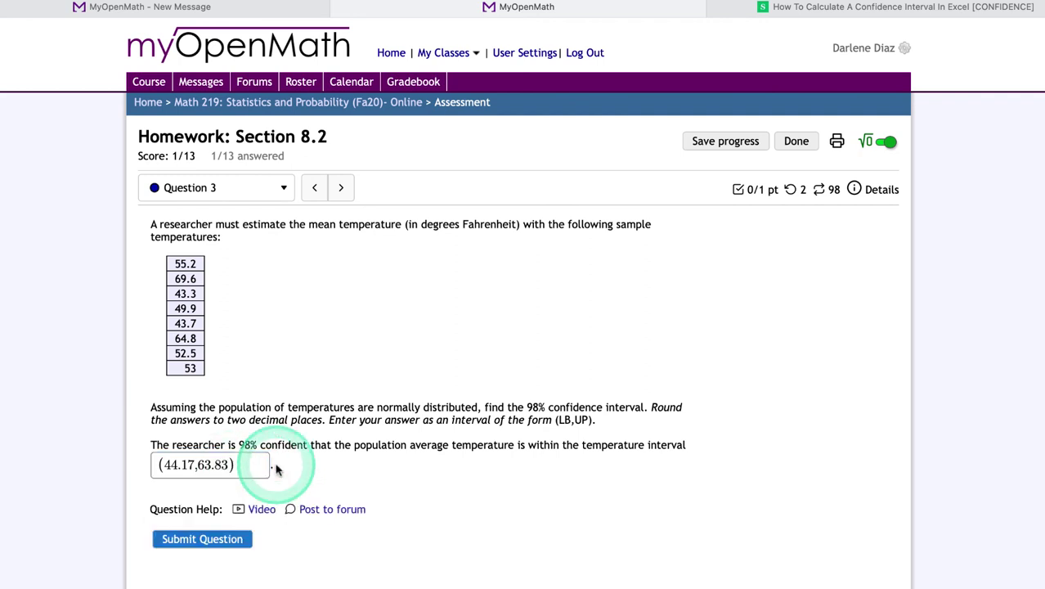
click(209, 538)
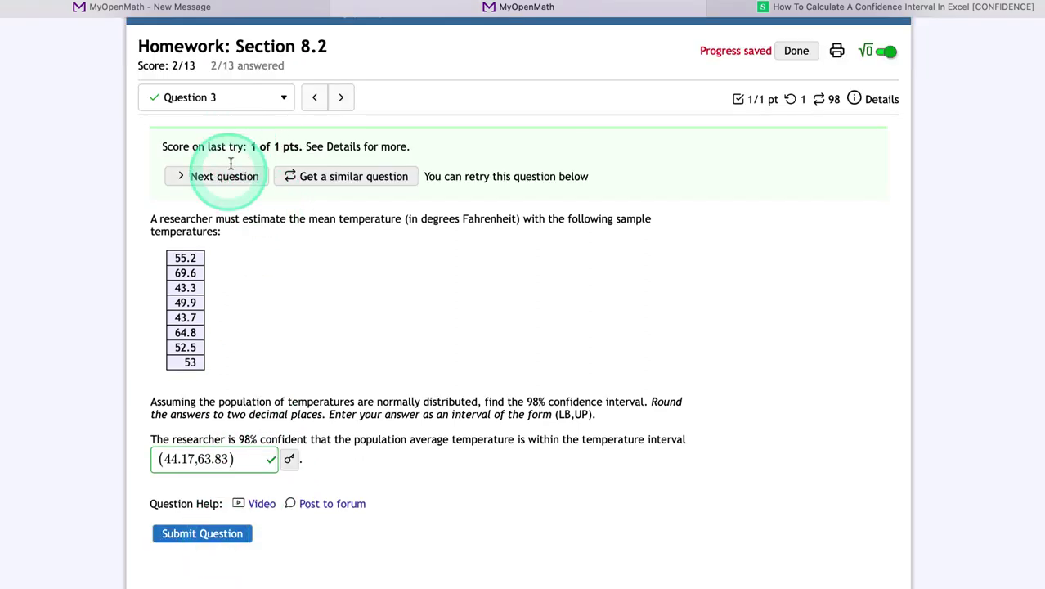